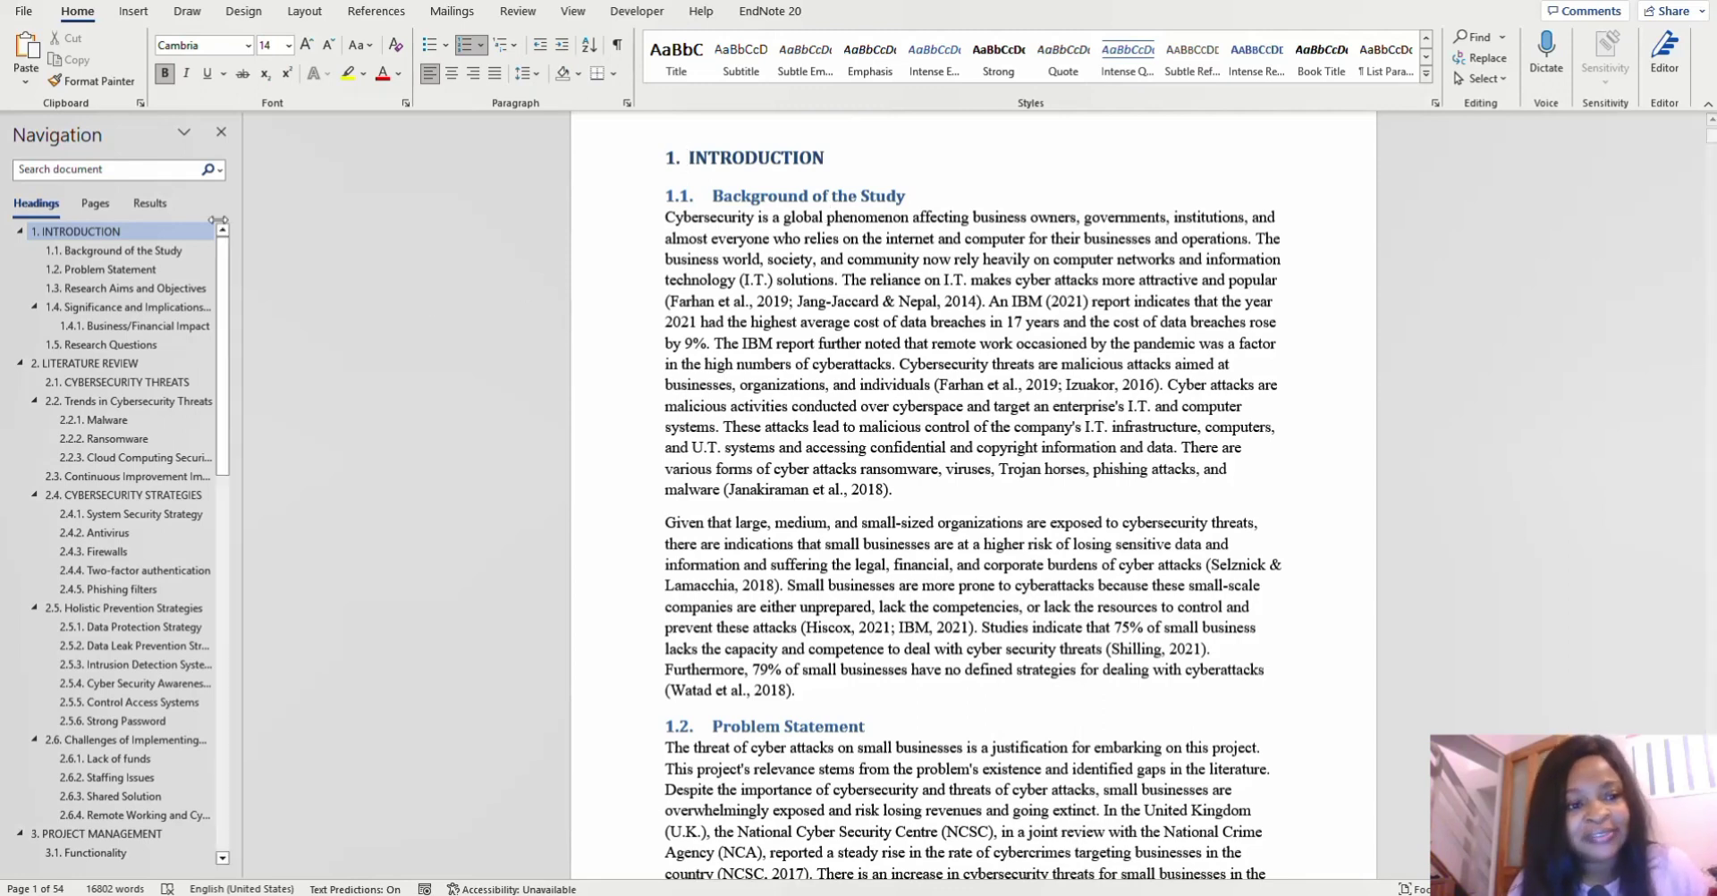
Review the numbered sample's Background of the Study, Literature Review and Cybersecurity Strategies sections, and return to its Introduction.
{"action": "left_click", "coordinate": [126, 253]}
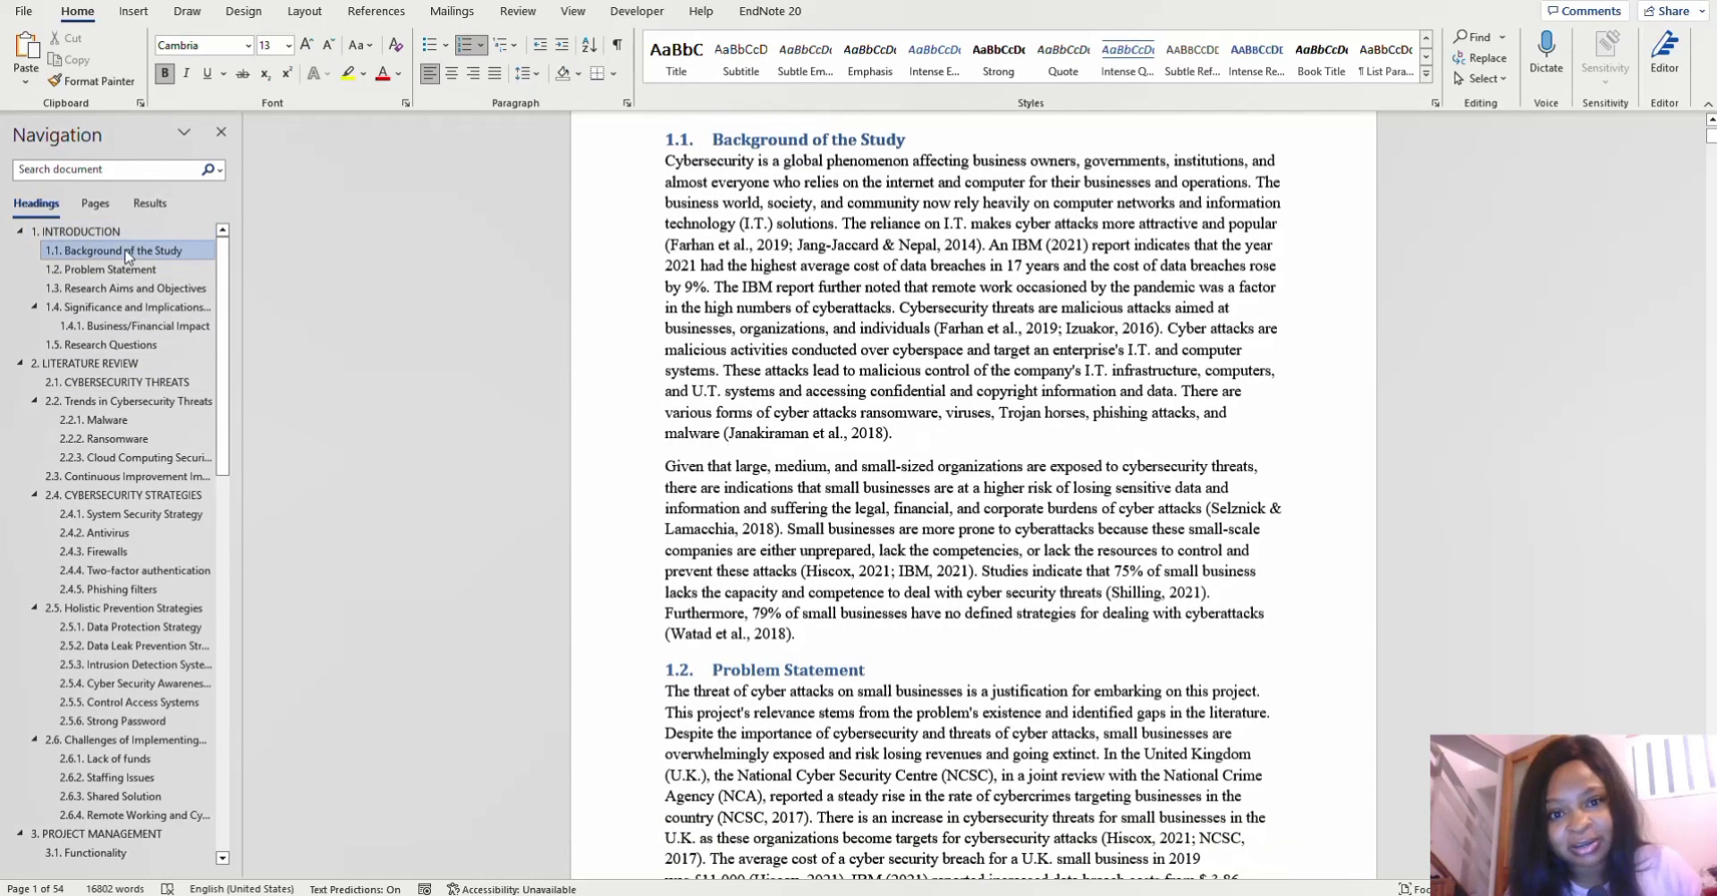
{"action": "left_click", "coordinate": [111, 365]}
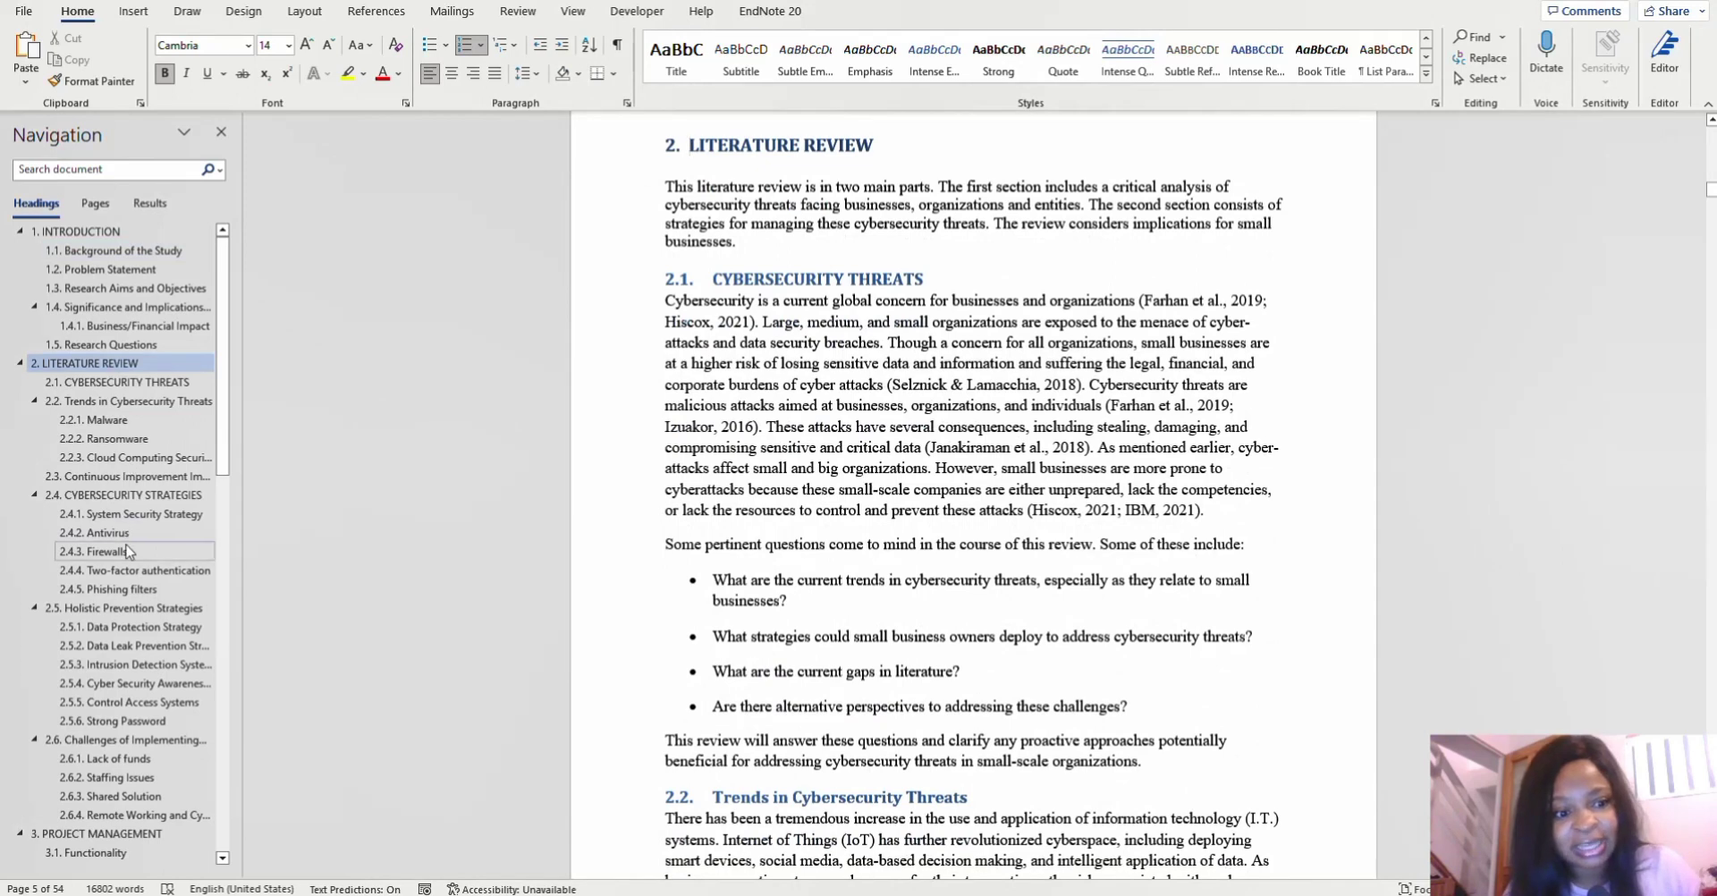
{"action": "left_click", "coordinate": [108, 498]}
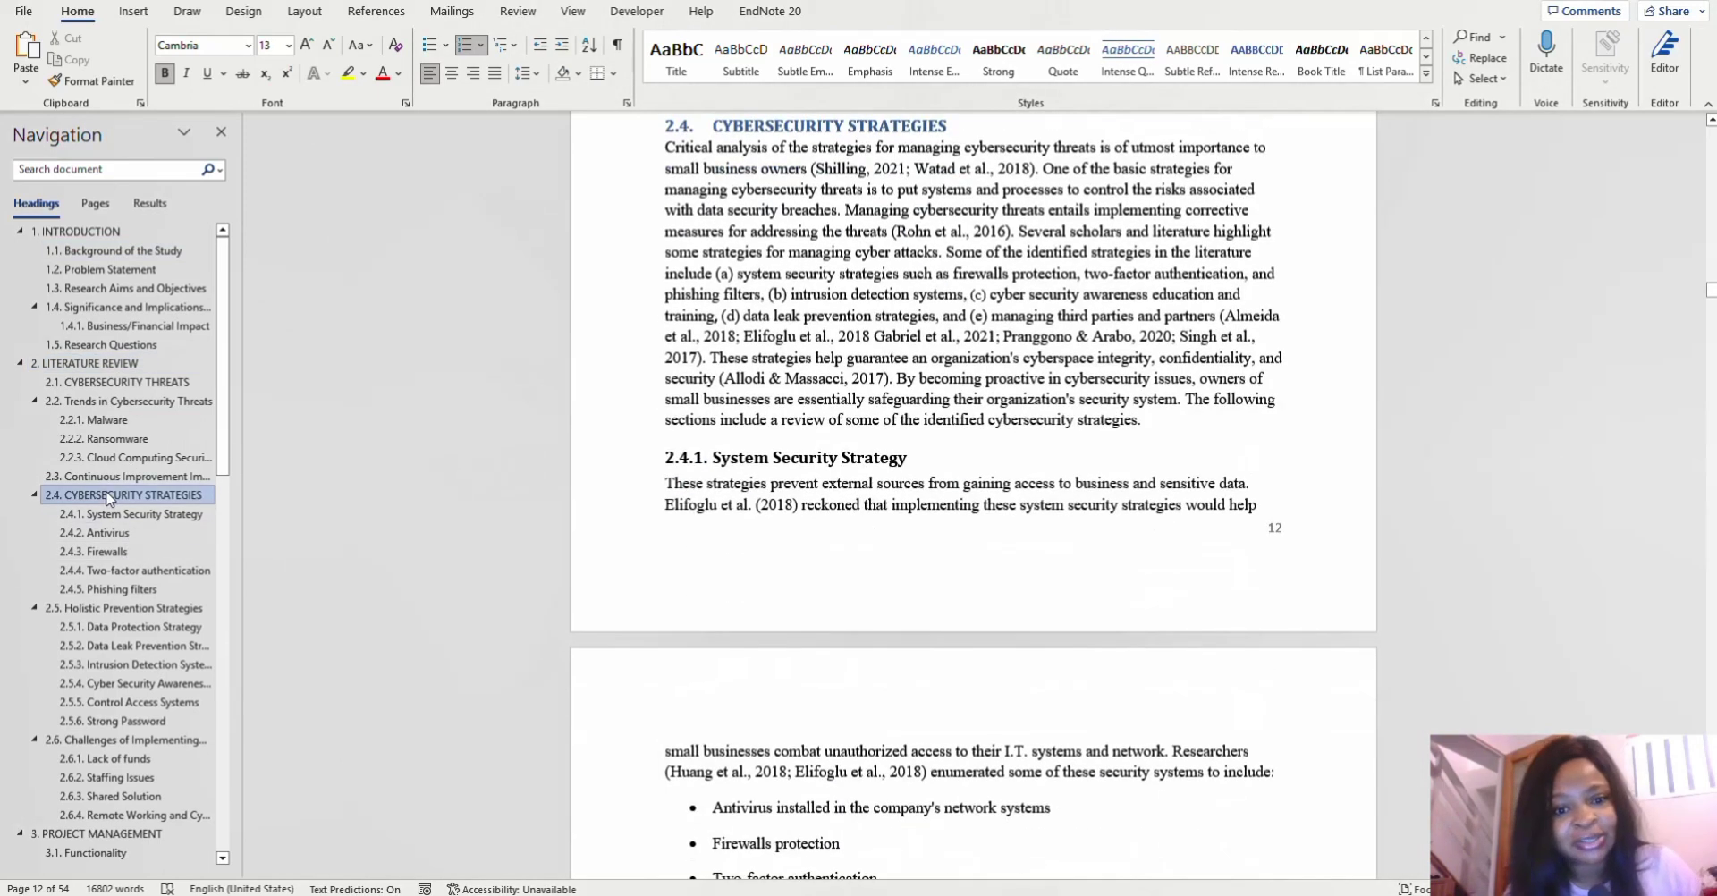
{"action": "left_click", "coordinate": [103, 234]}
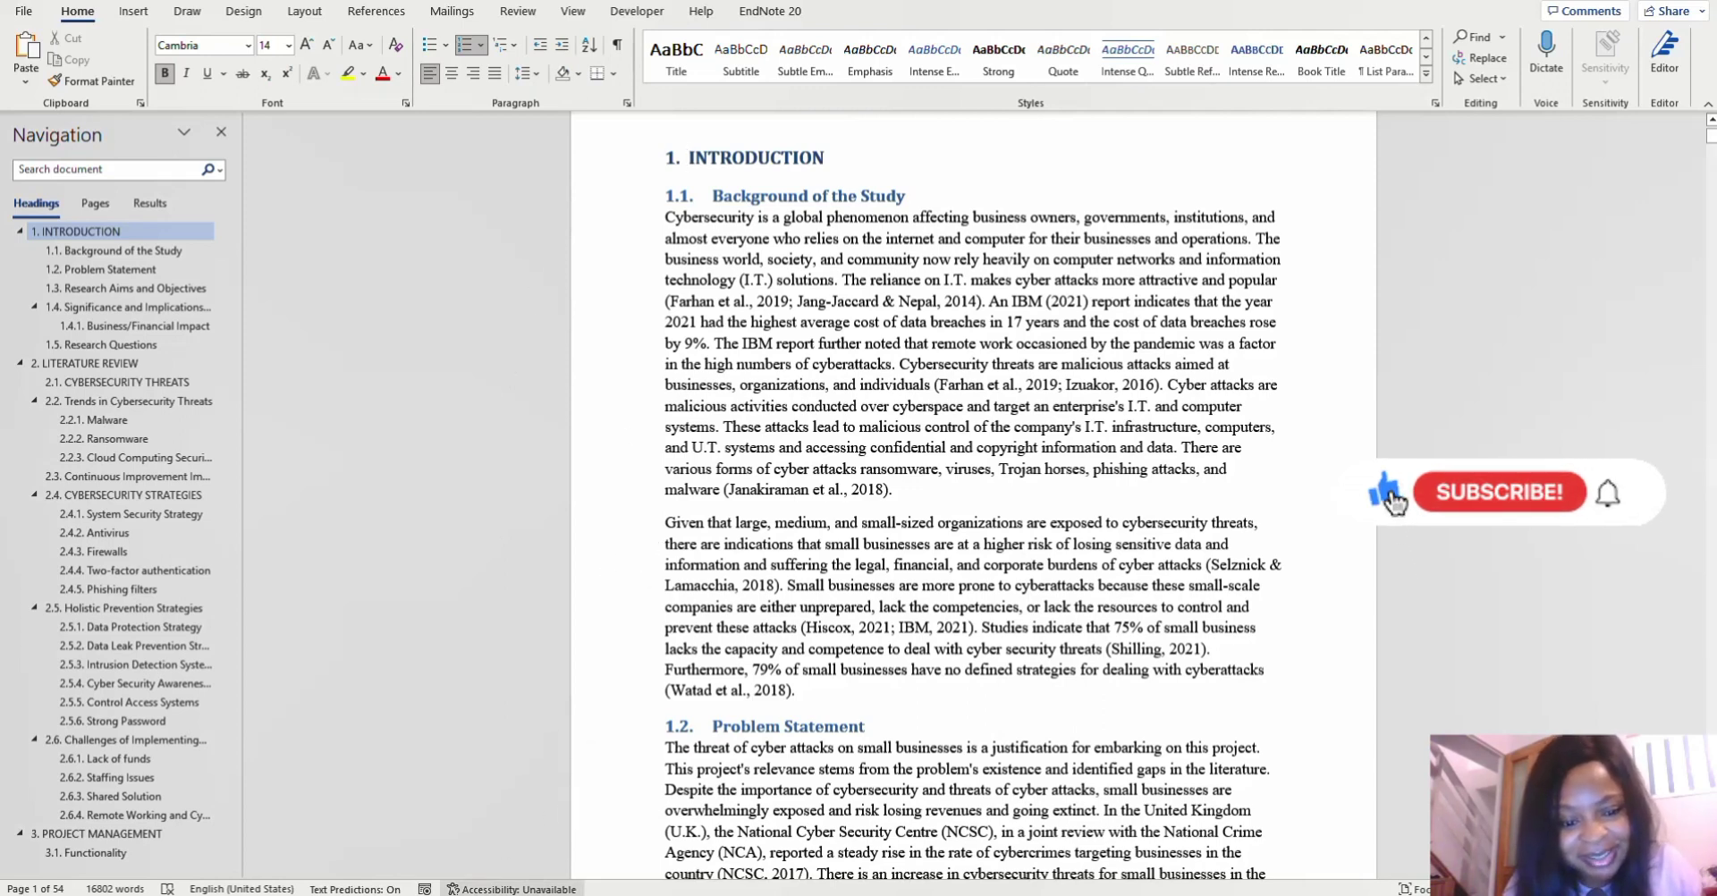
Switch to outline test.doc and start defining a new multilevel list from the INTRODUCTION heading.
{"action": "mouse_move", "coordinate": [461, 894]}
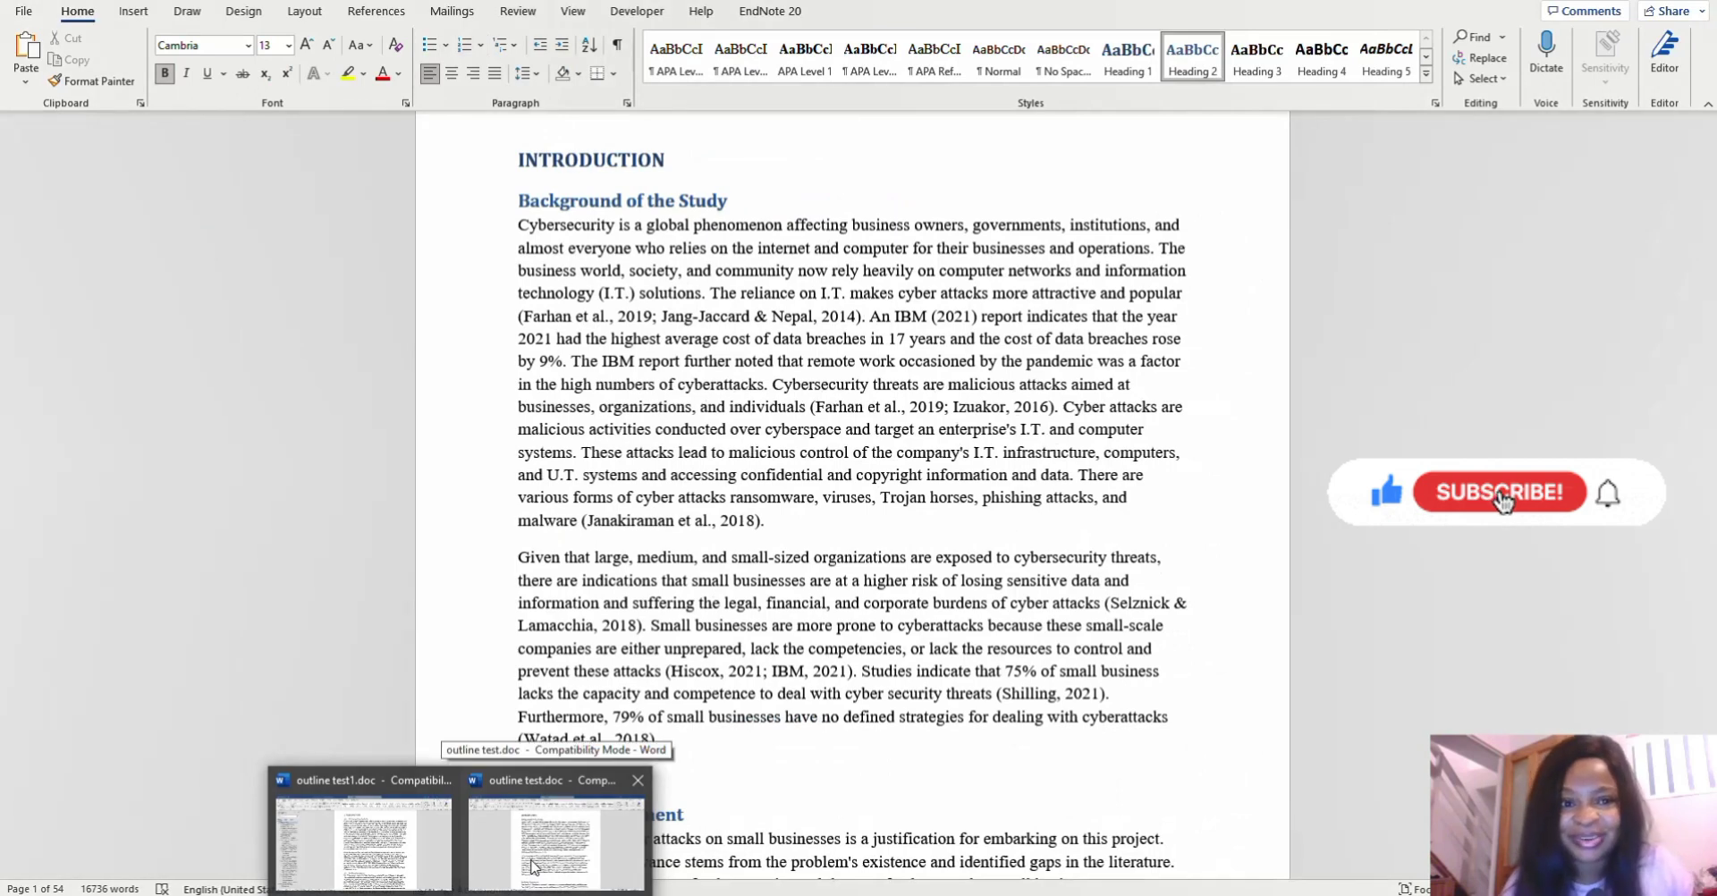
{"action": "left_click", "coordinate": [534, 866]}
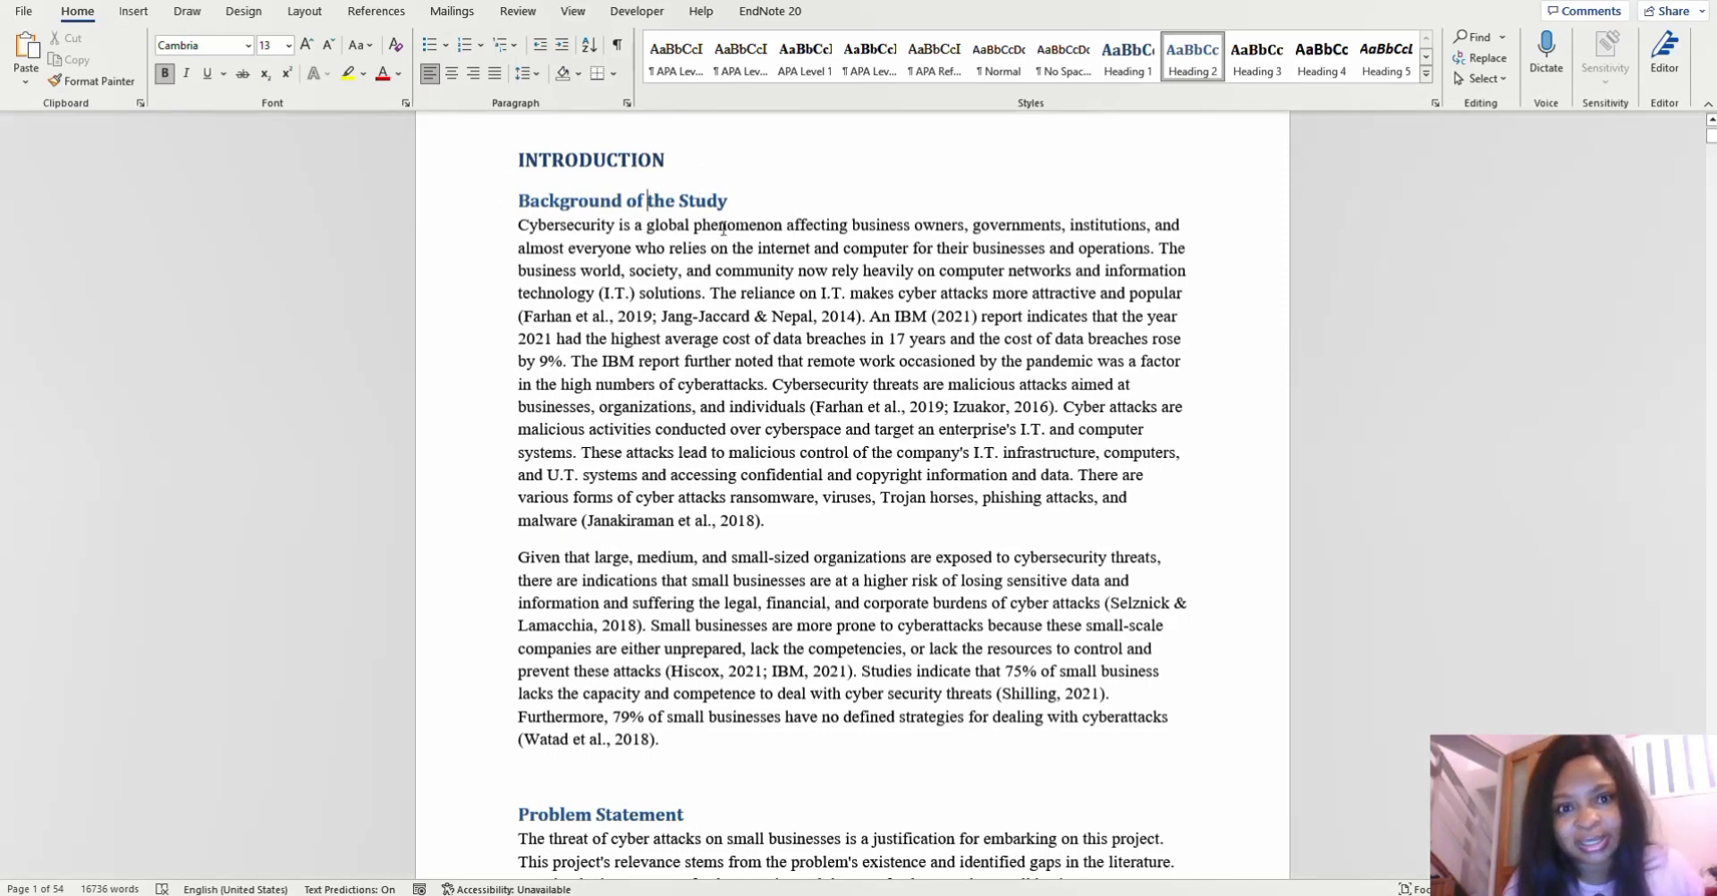
{"action": "left_click", "coordinate": [620, 160]}
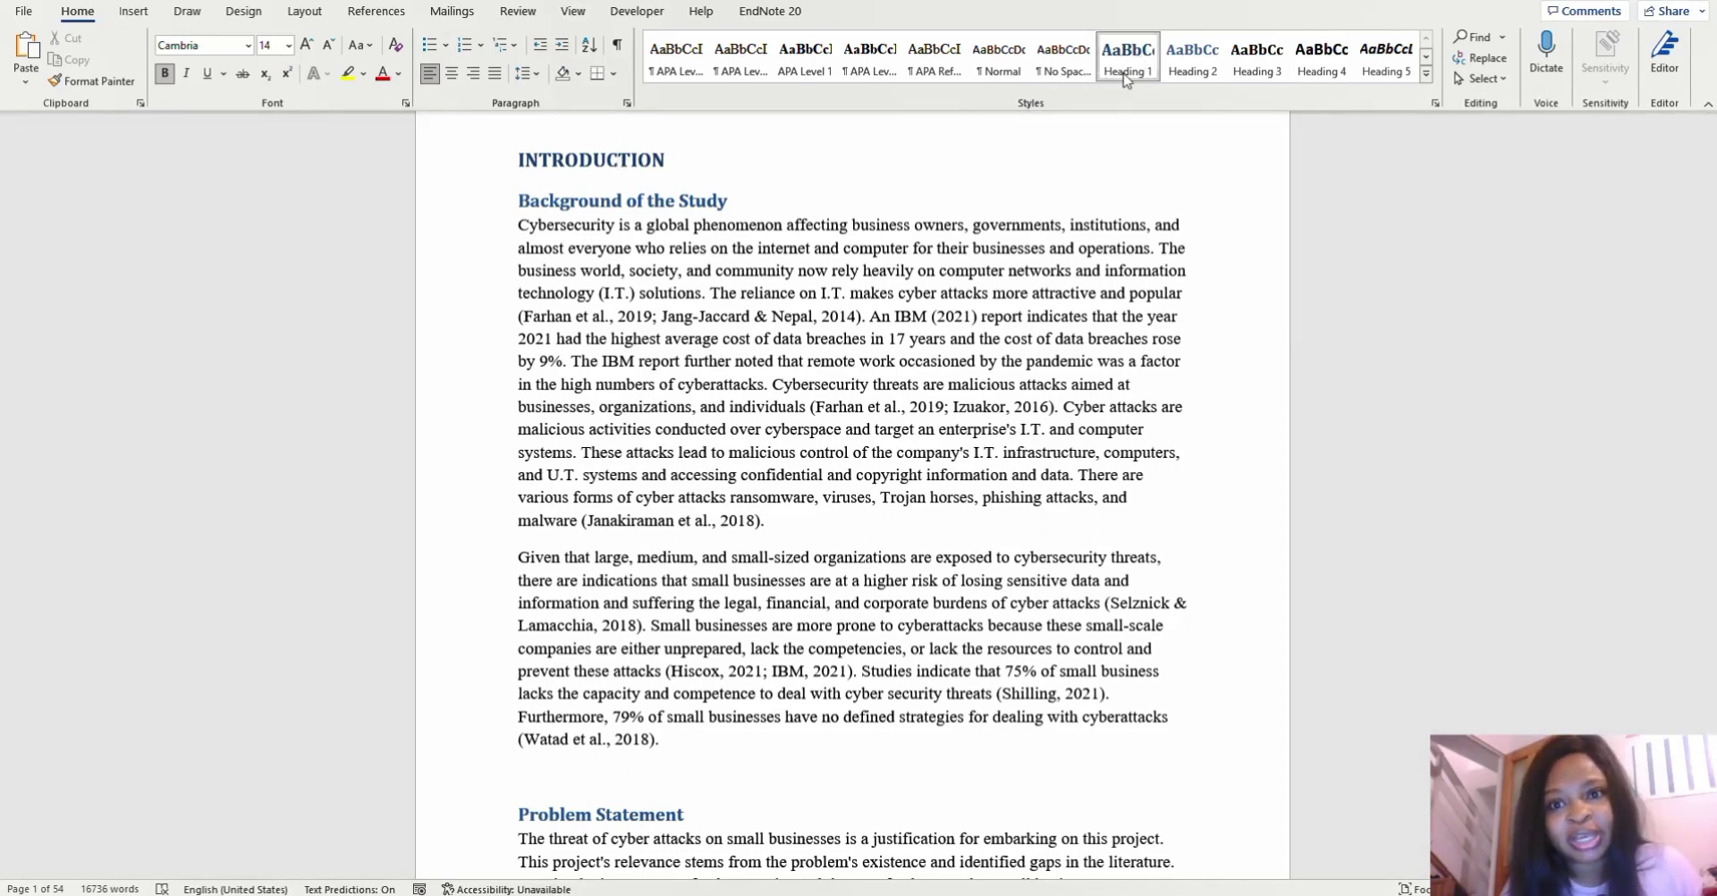
{"action": "scroll", "coordinate": [1182, 75], "scroll_direction": "down", "scroll_amount": 1}
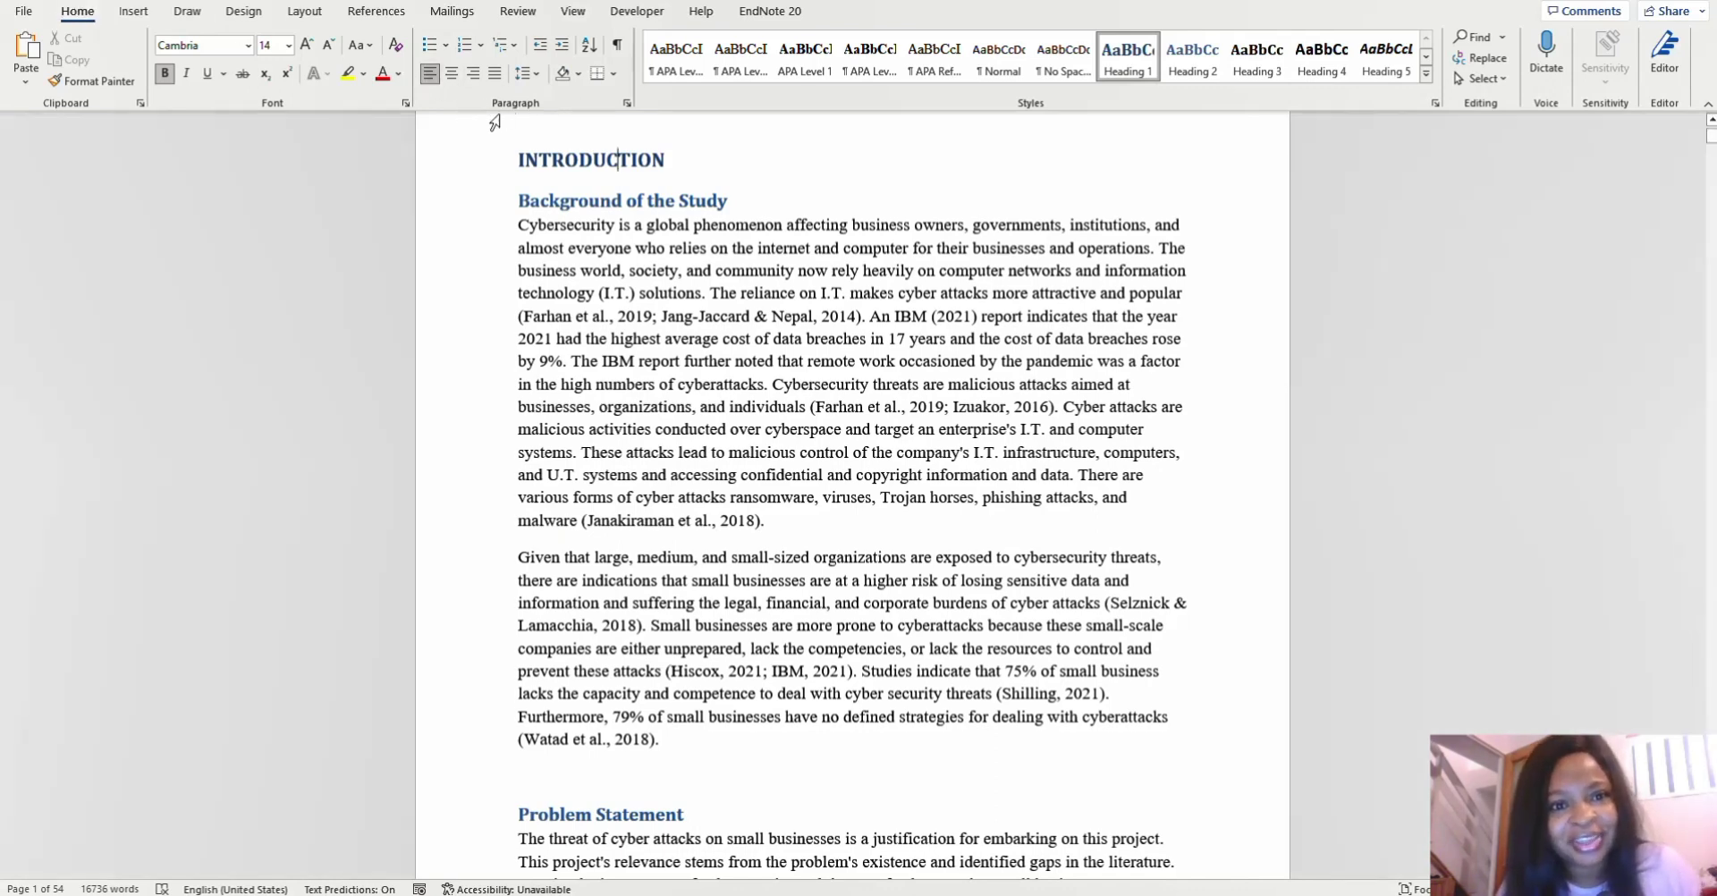
{"action": "left_click", "coordinate": [517, 47]}
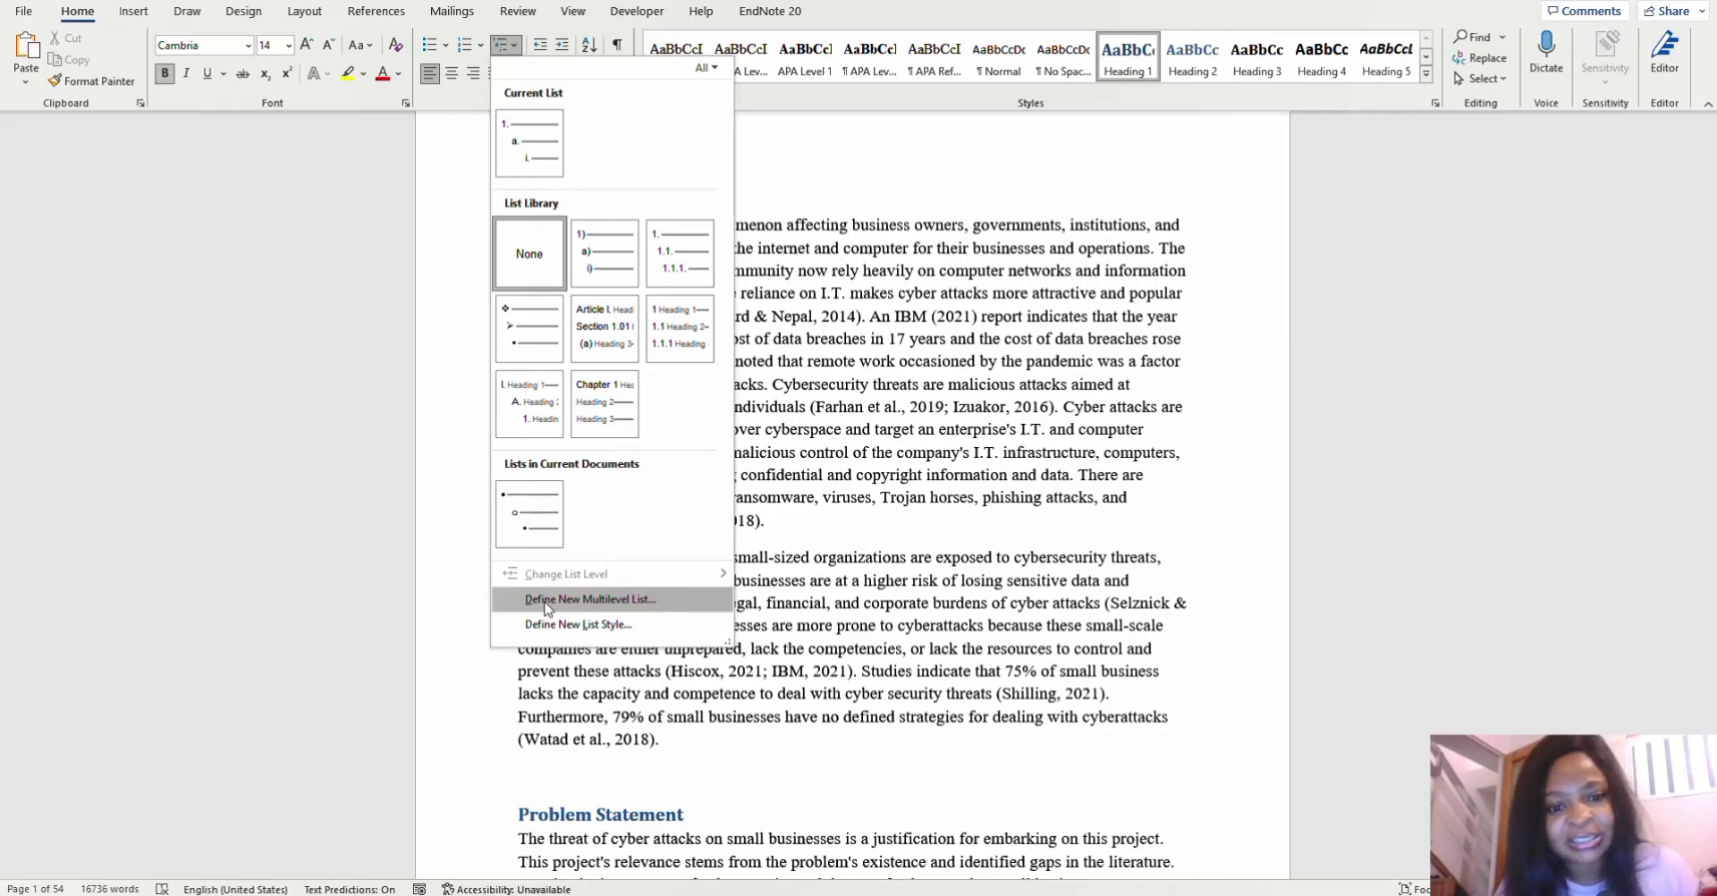
{"action": "left_click", "coordinate": [591, 600]}
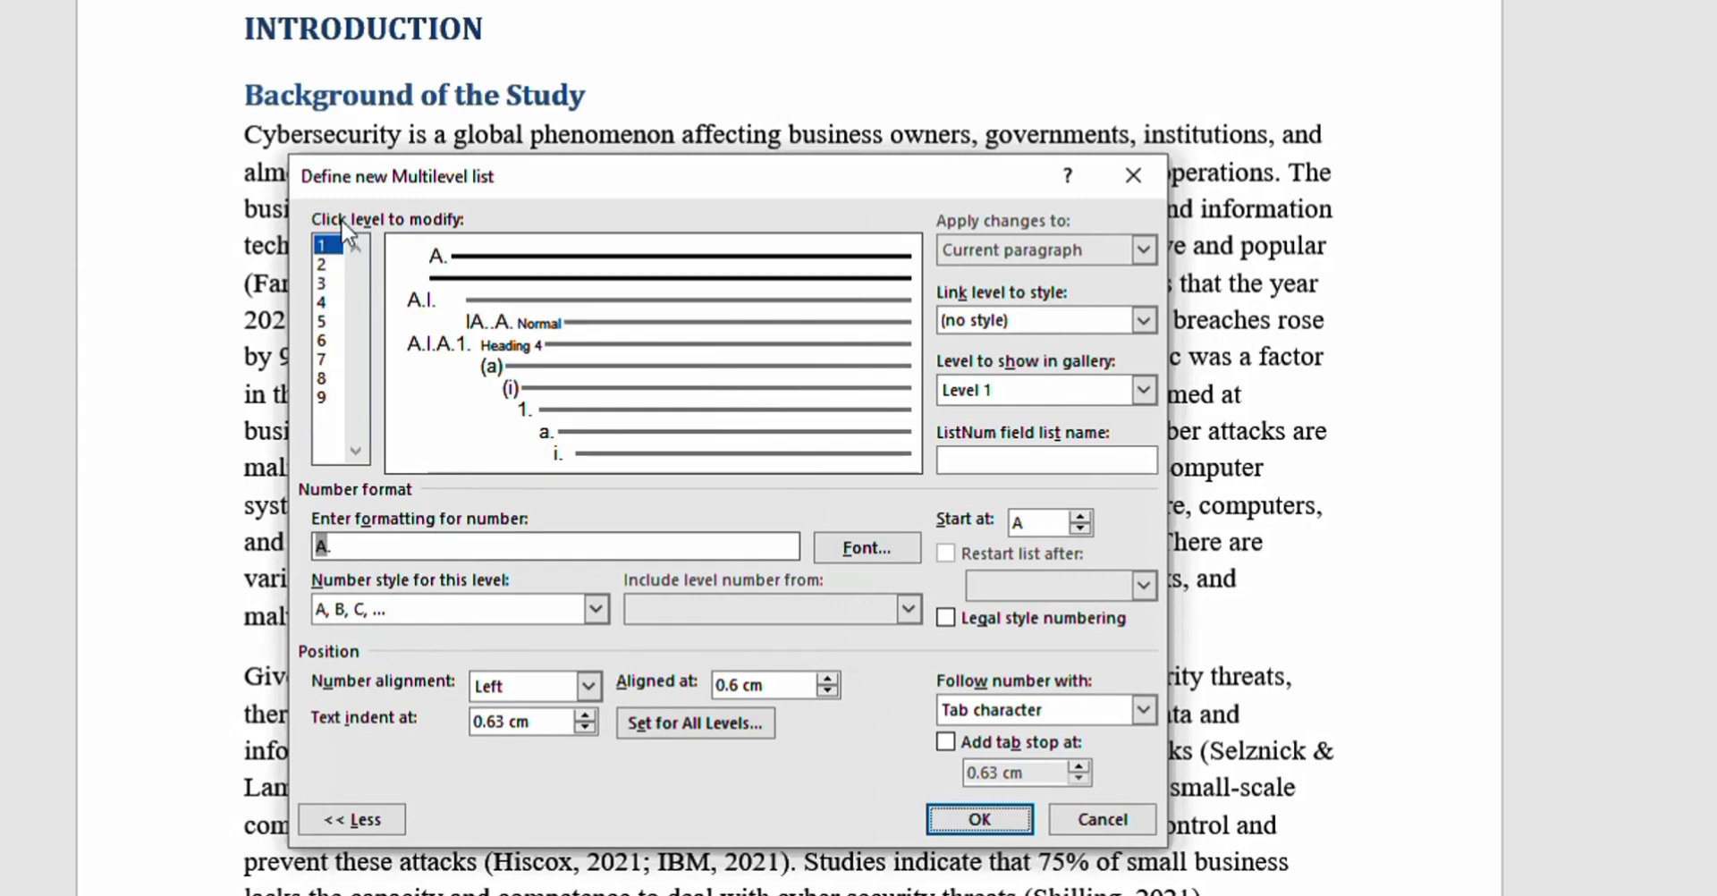
Give list level 1 the number style 1, 2, 3, … and align its number at 0.
{"action": "left_click", "coordinate": [329, 247]}
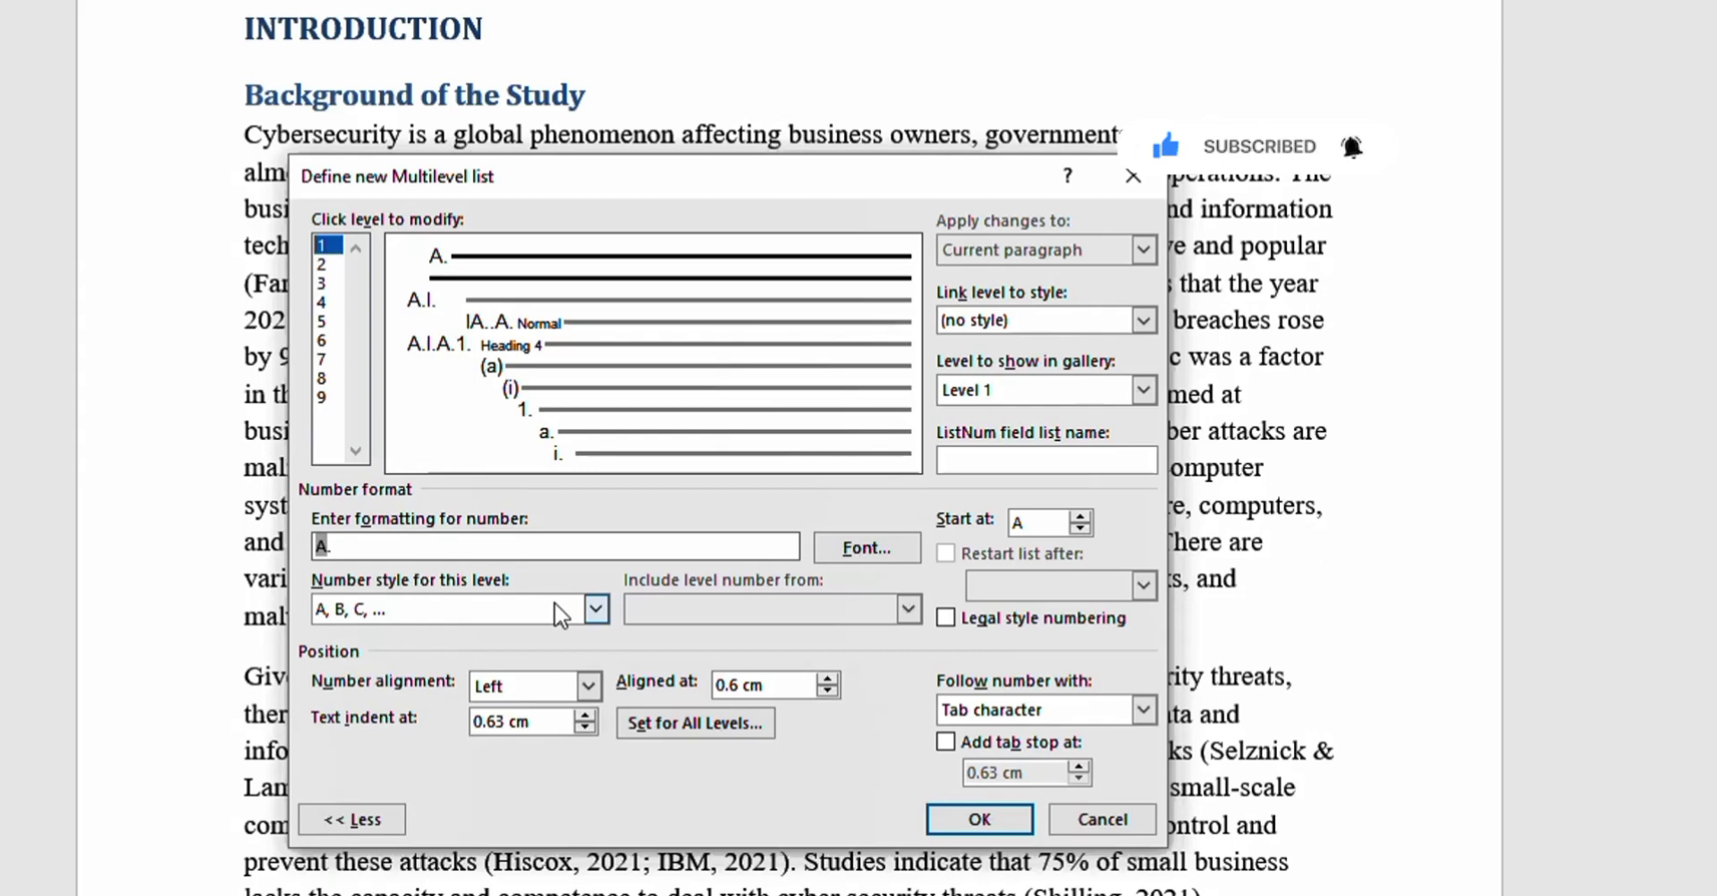
{"action": "left_click", "coordinate": [597, 609]}
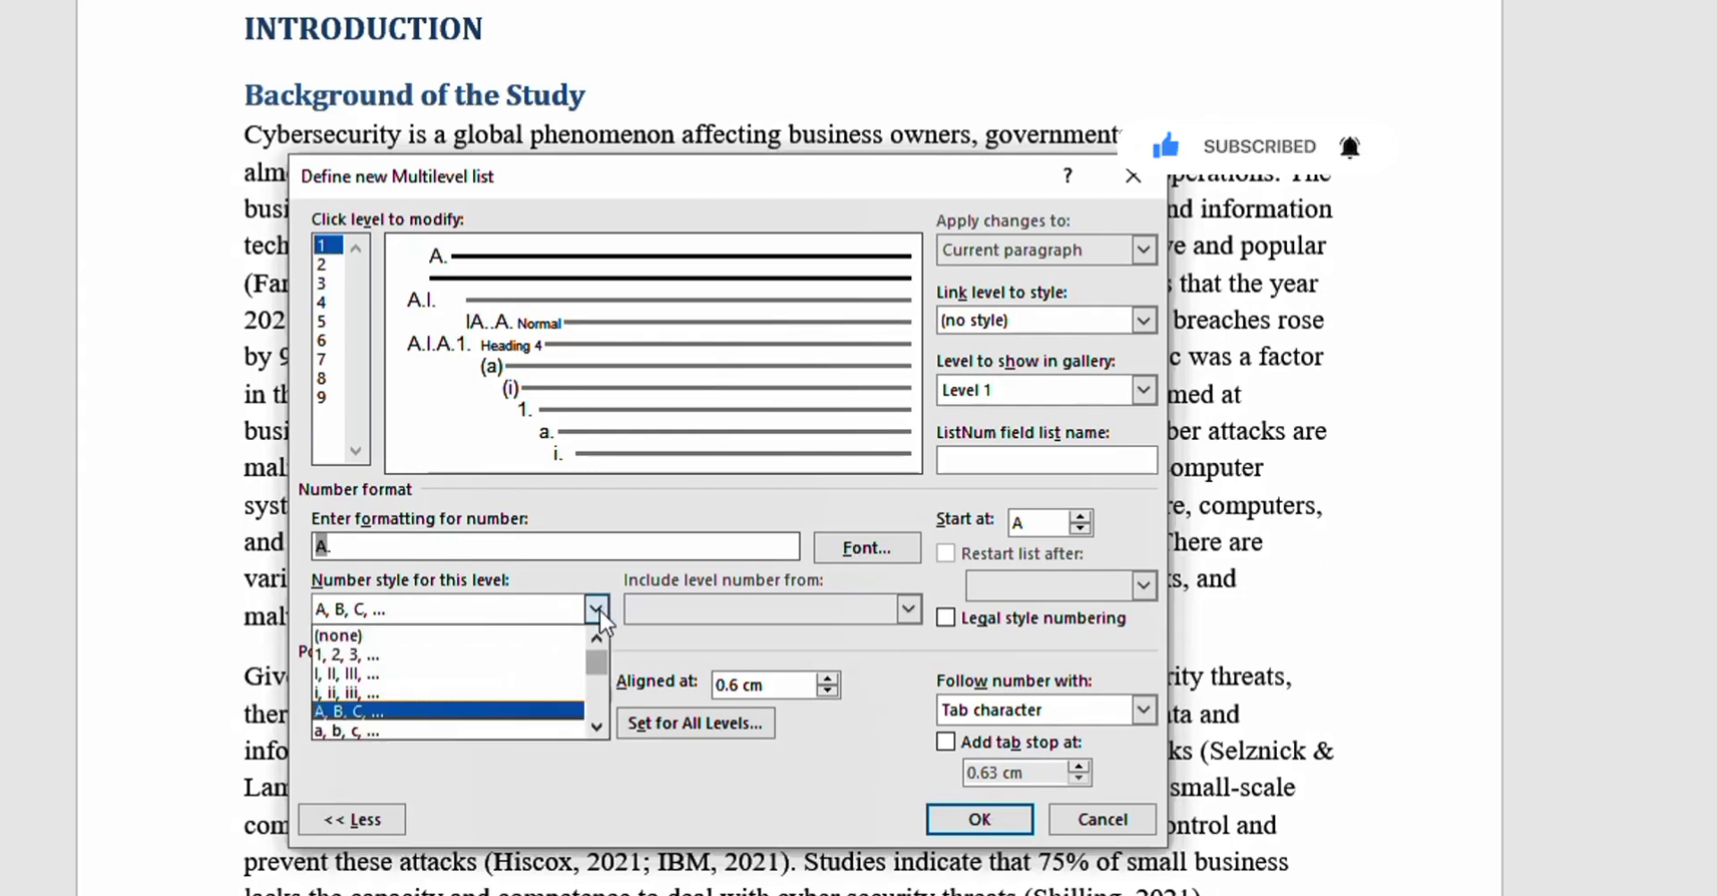
{"action": "left_click", "coordinate": [356, 656]}
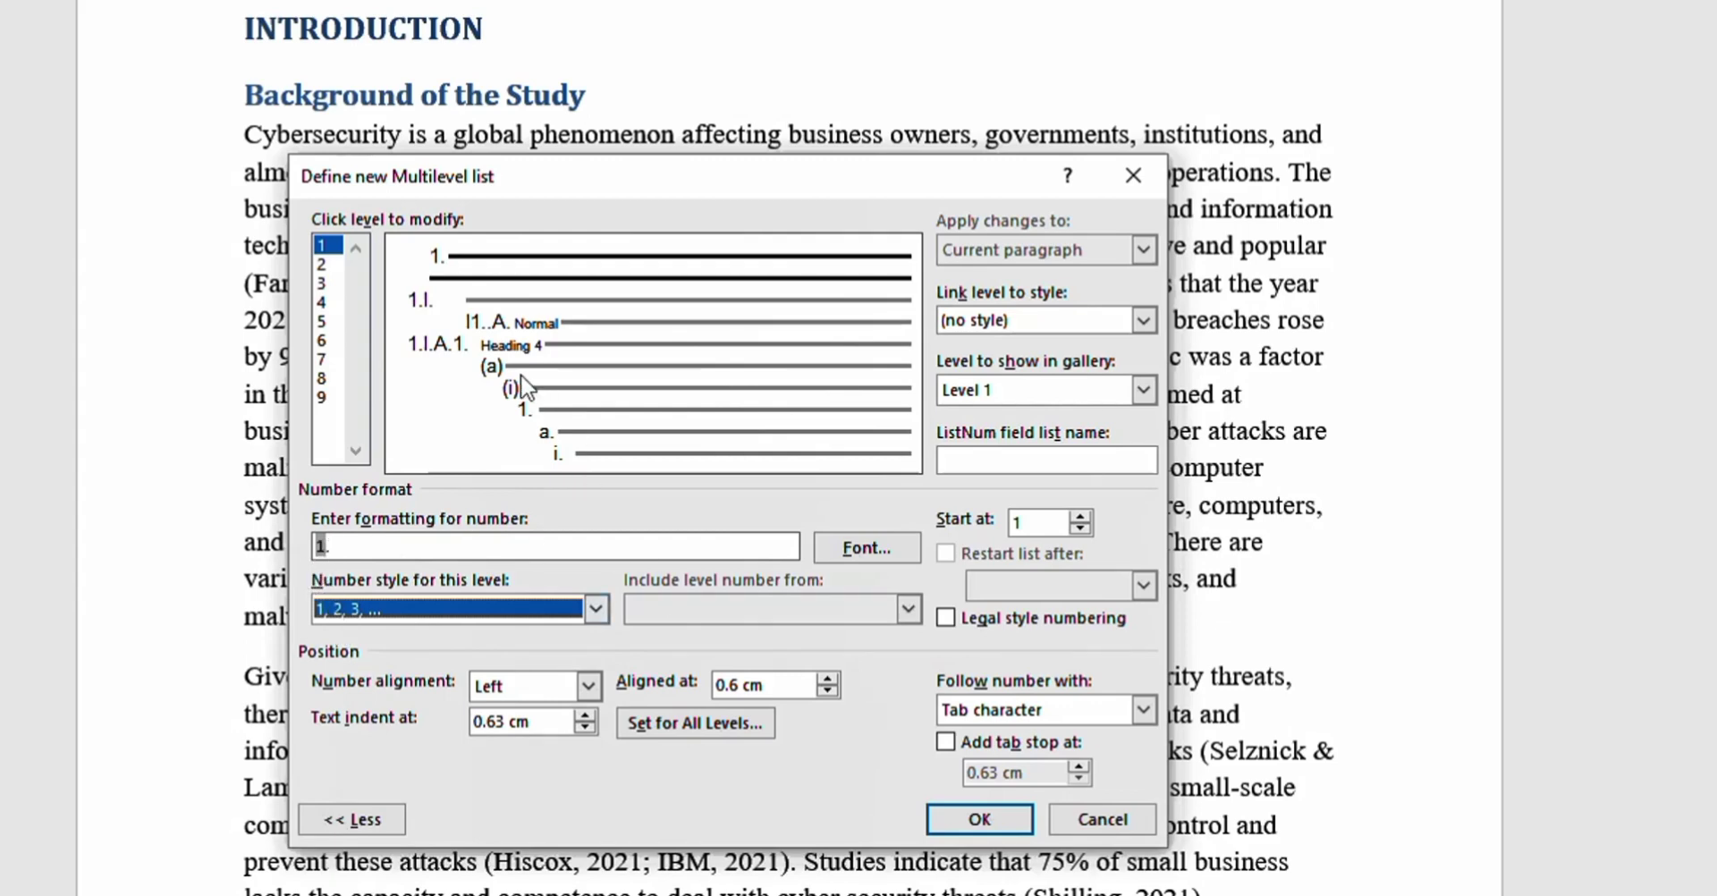
{"action": "triple_click", "coordinate": [778, 685]}
{"action": "type", "text": "0"}
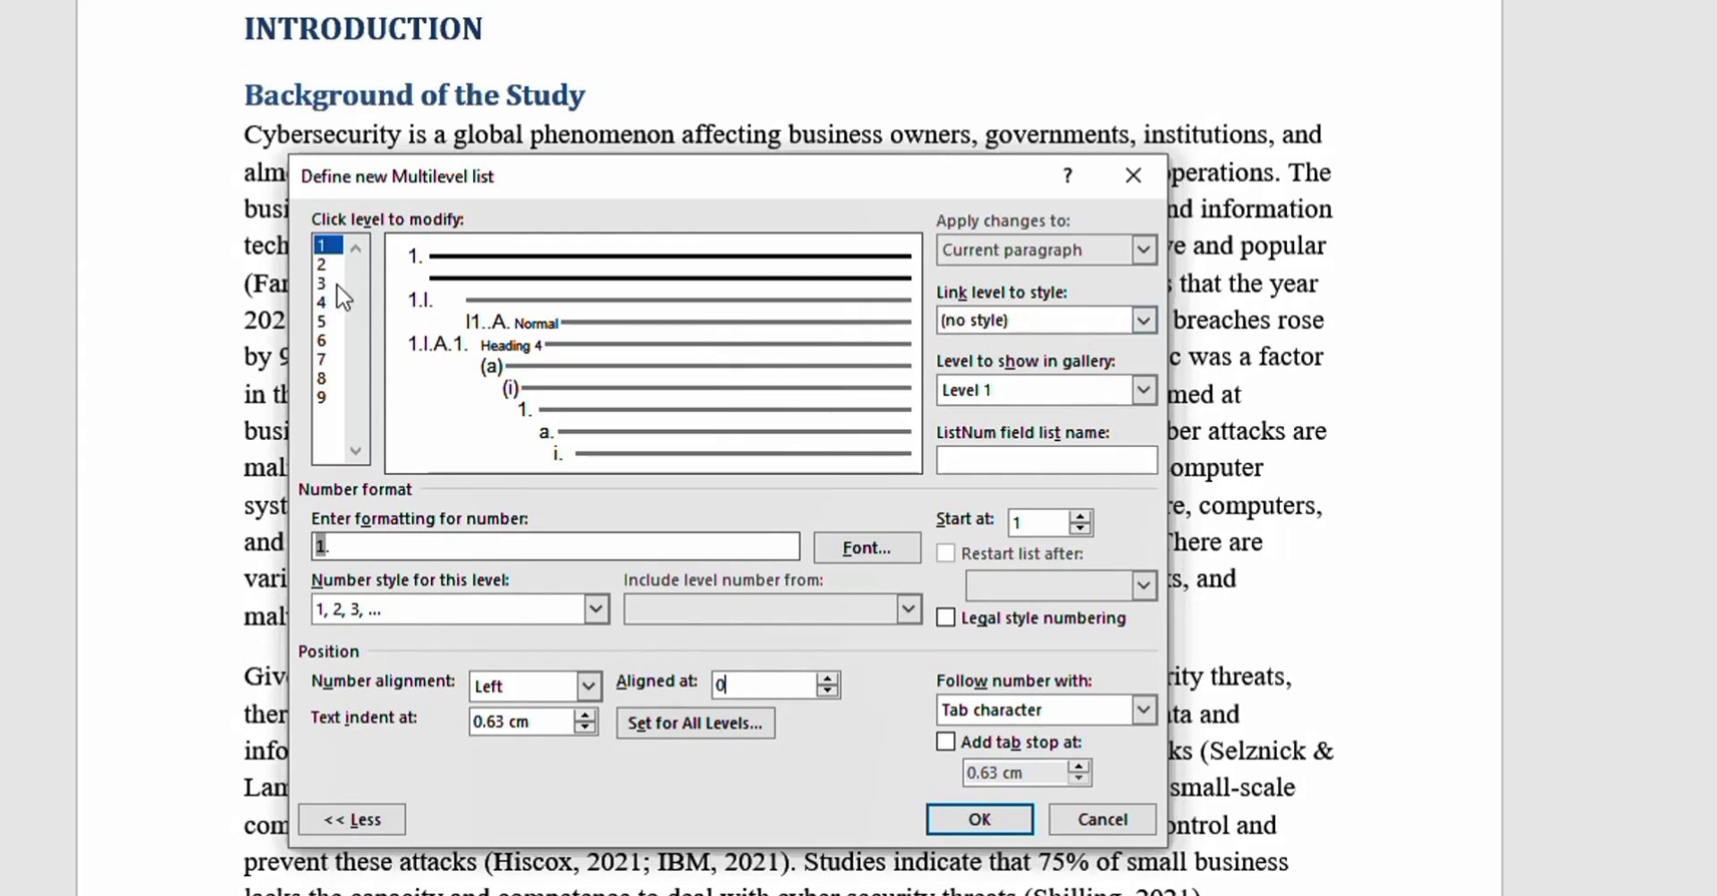
Link list level 1 to the Heading 1 style.
{"action": "left_click", "coordinate": [1145, 322]}
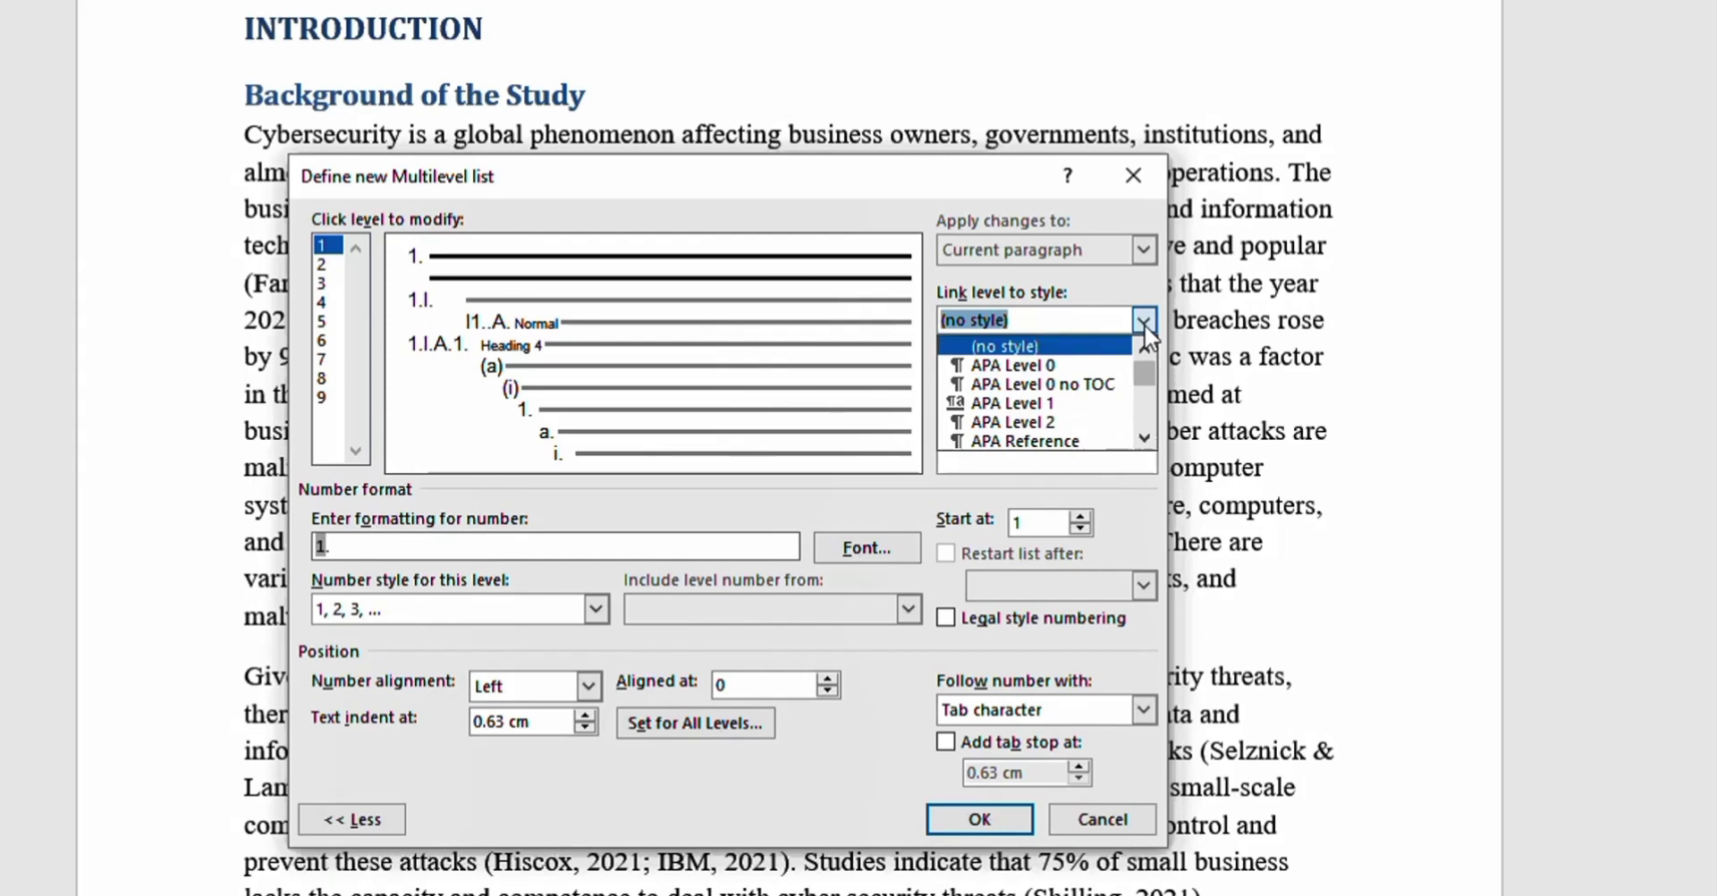
{"action": "scroll", "coordinate": [1141, 438], "scroll_direction": "down", "scroll_amount": 6}
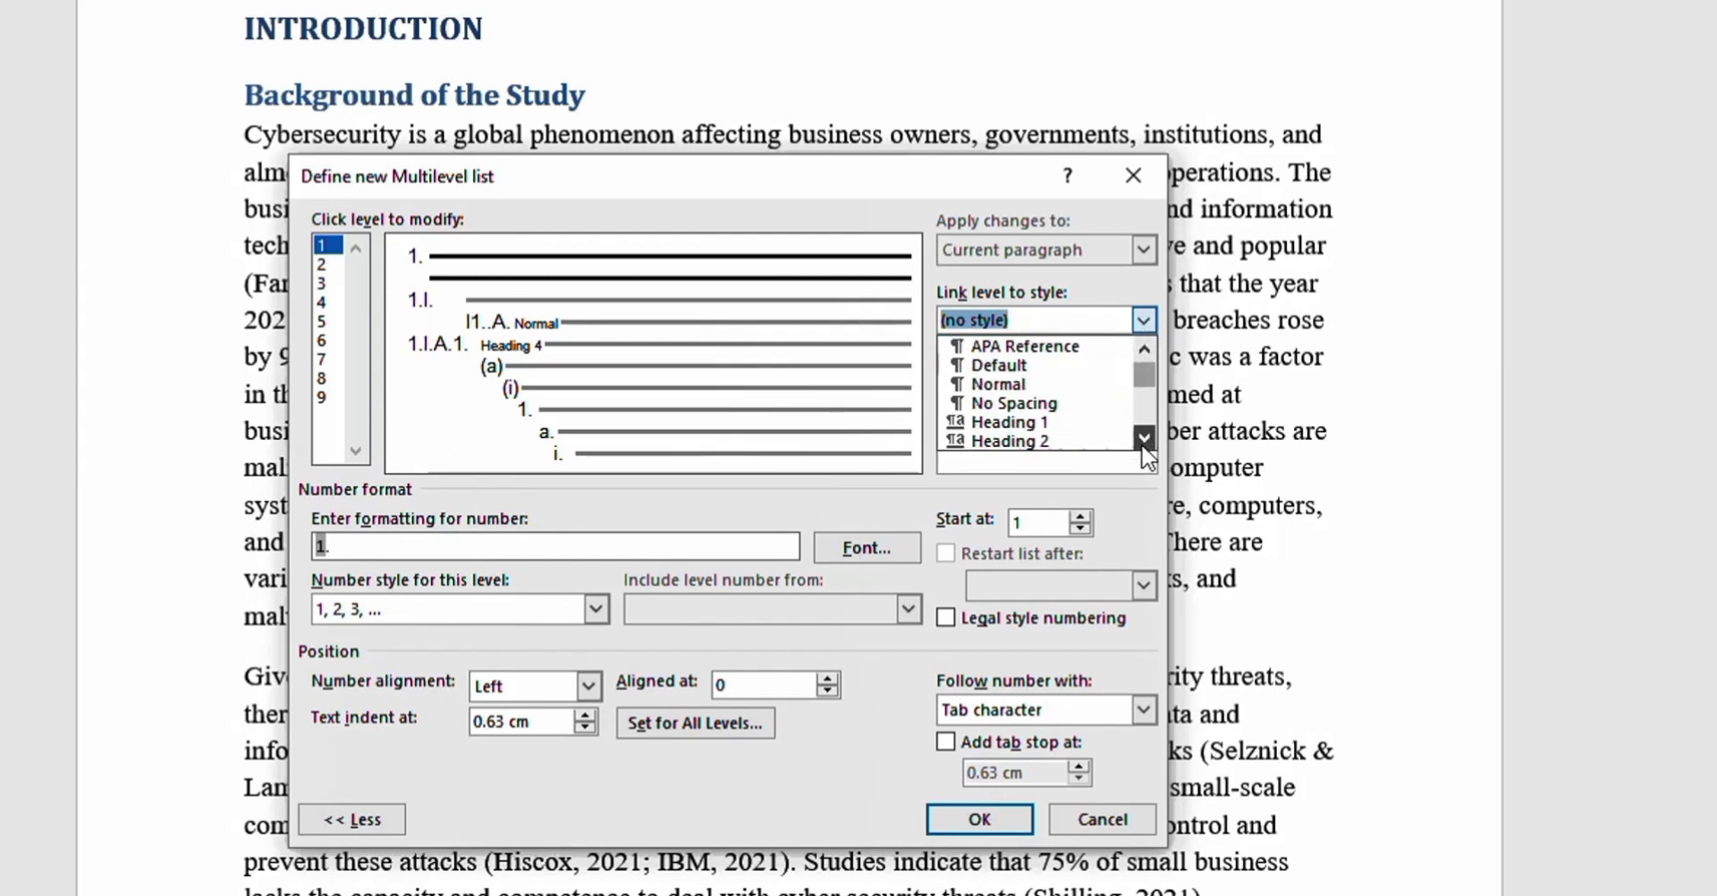
{"action": "left_click", "coordinate": [1041, 404]}
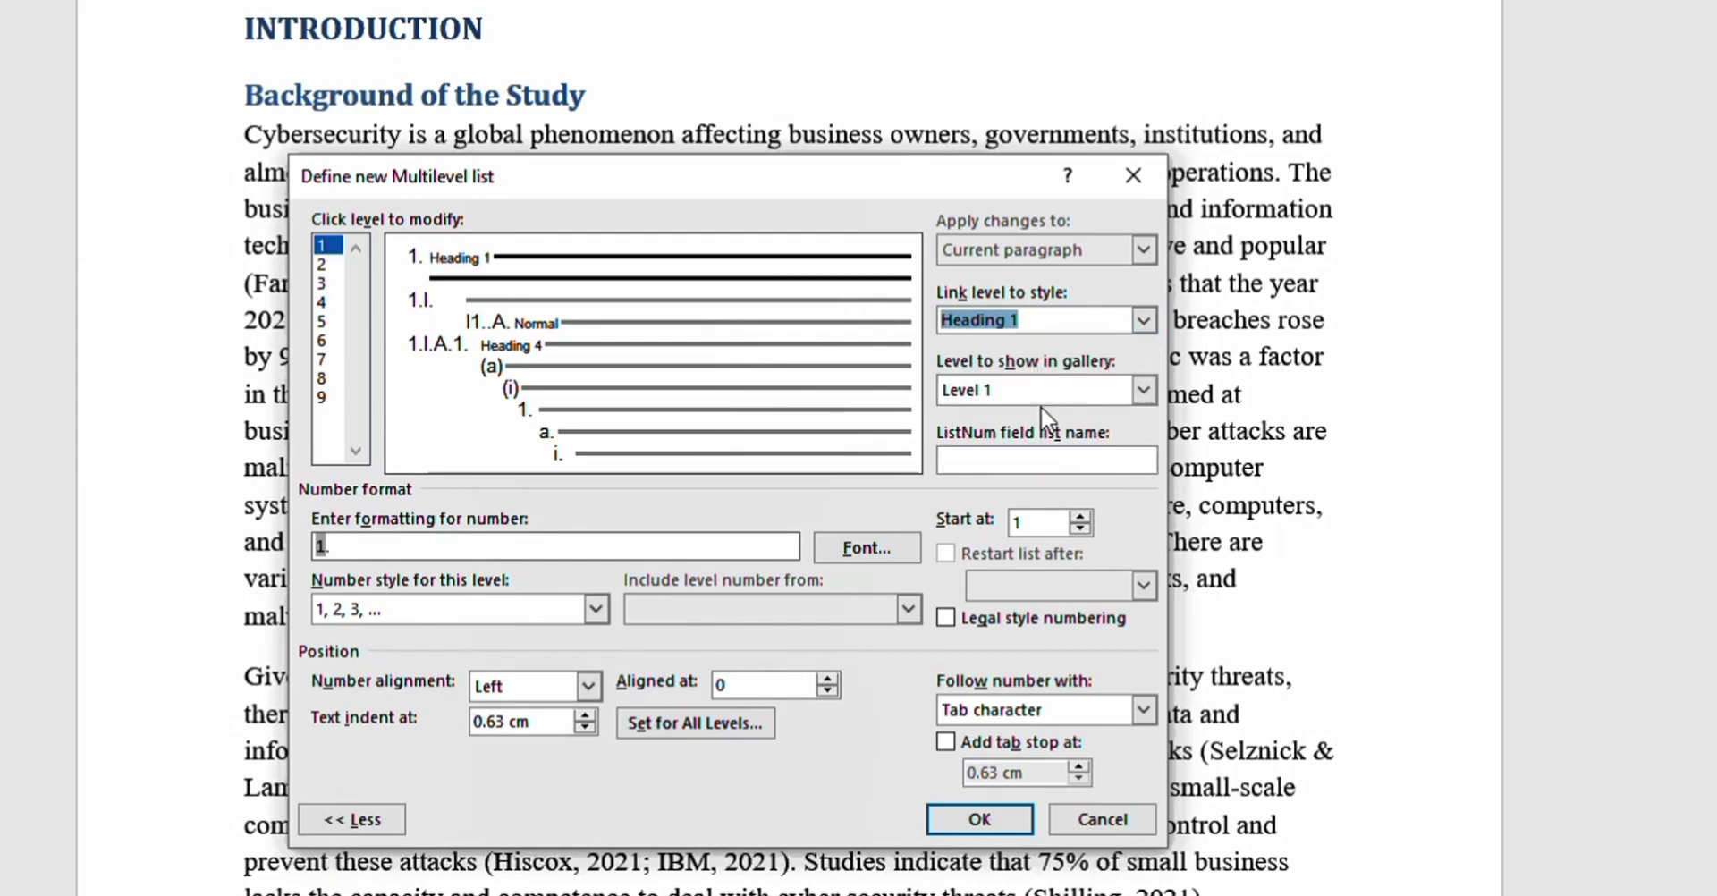
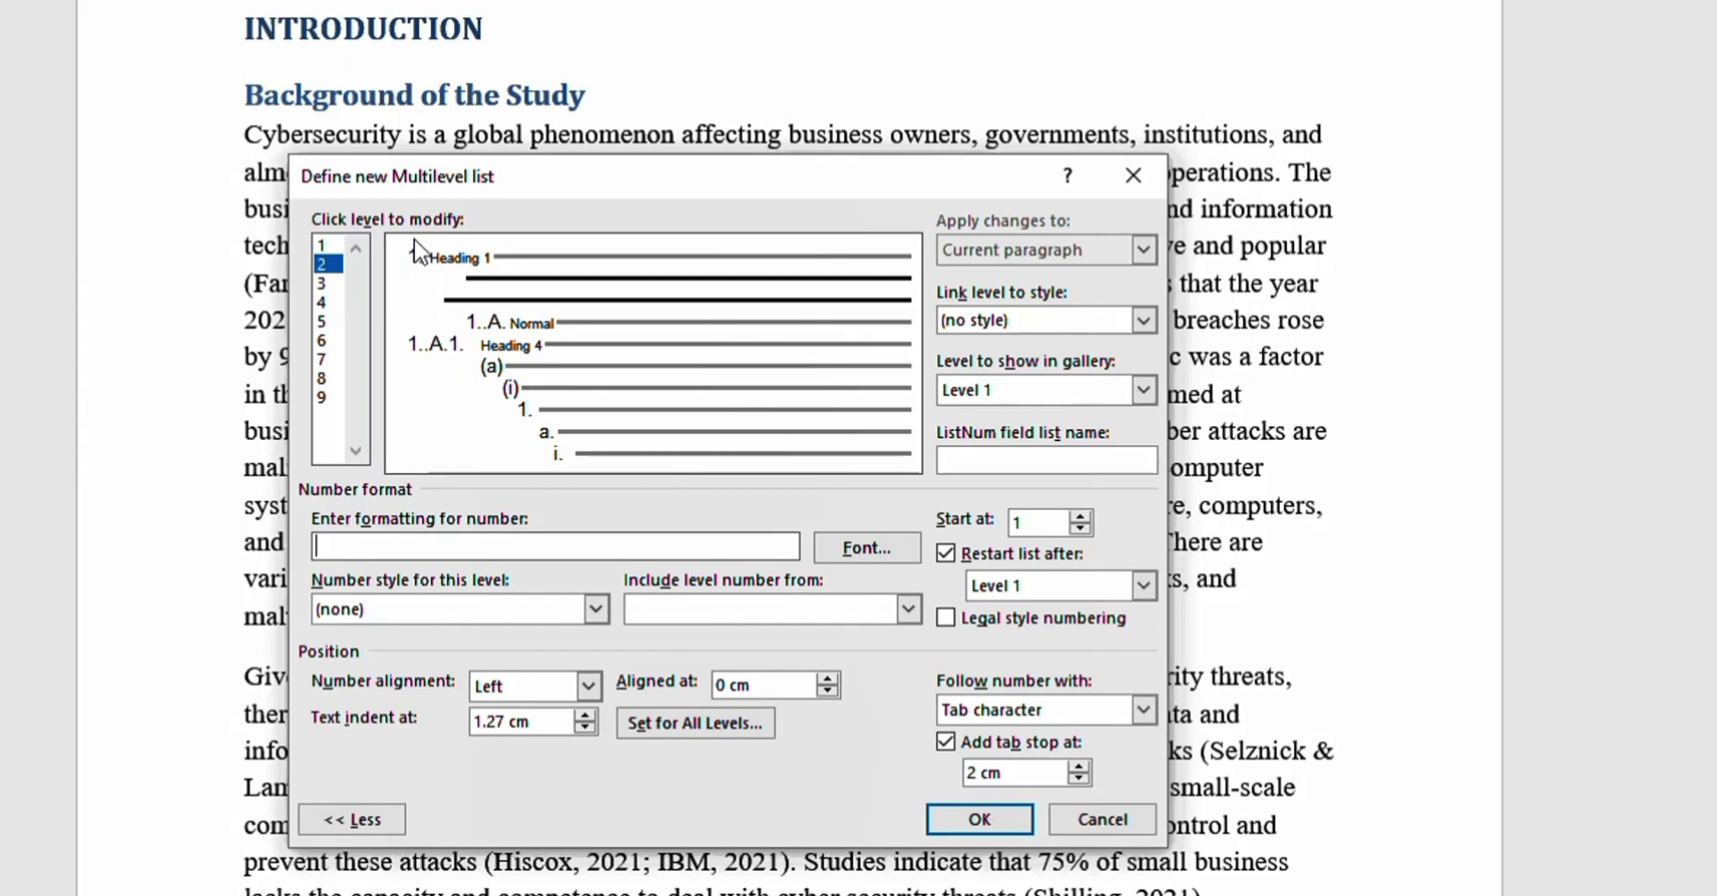
Build level 2's number format as 1.1 from the Level 1 number, a period and the number style 1, 2, 3, ….
{"action": "left_click", "coordinate": [906, 605]}
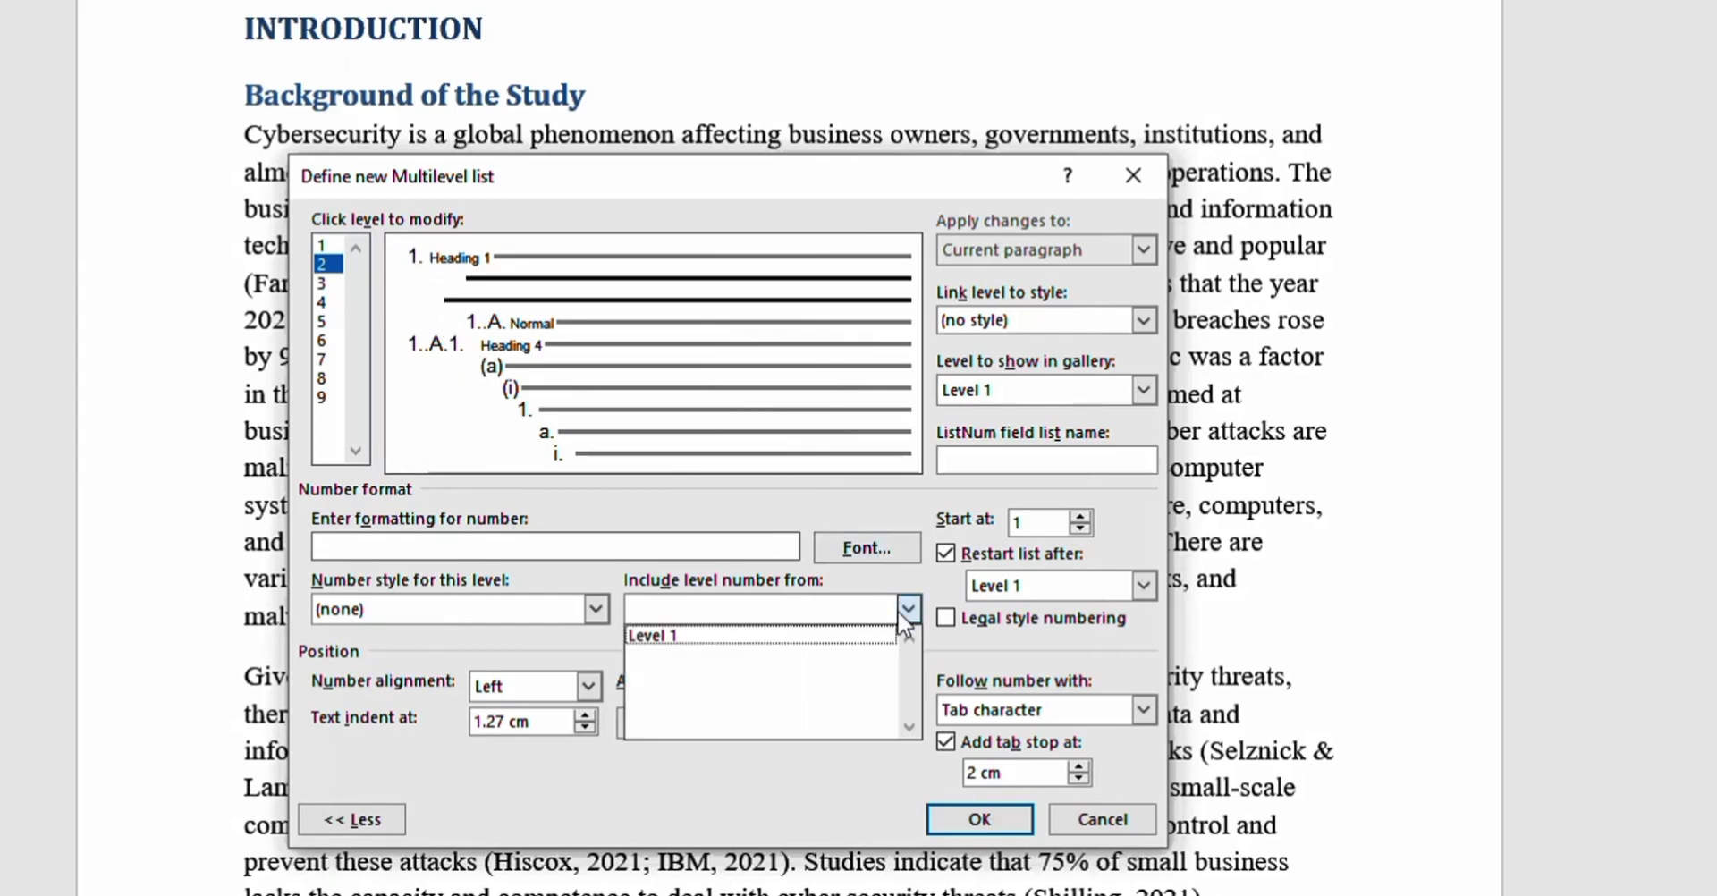
{"action": "left_click", "coordinate": [679, 634]}
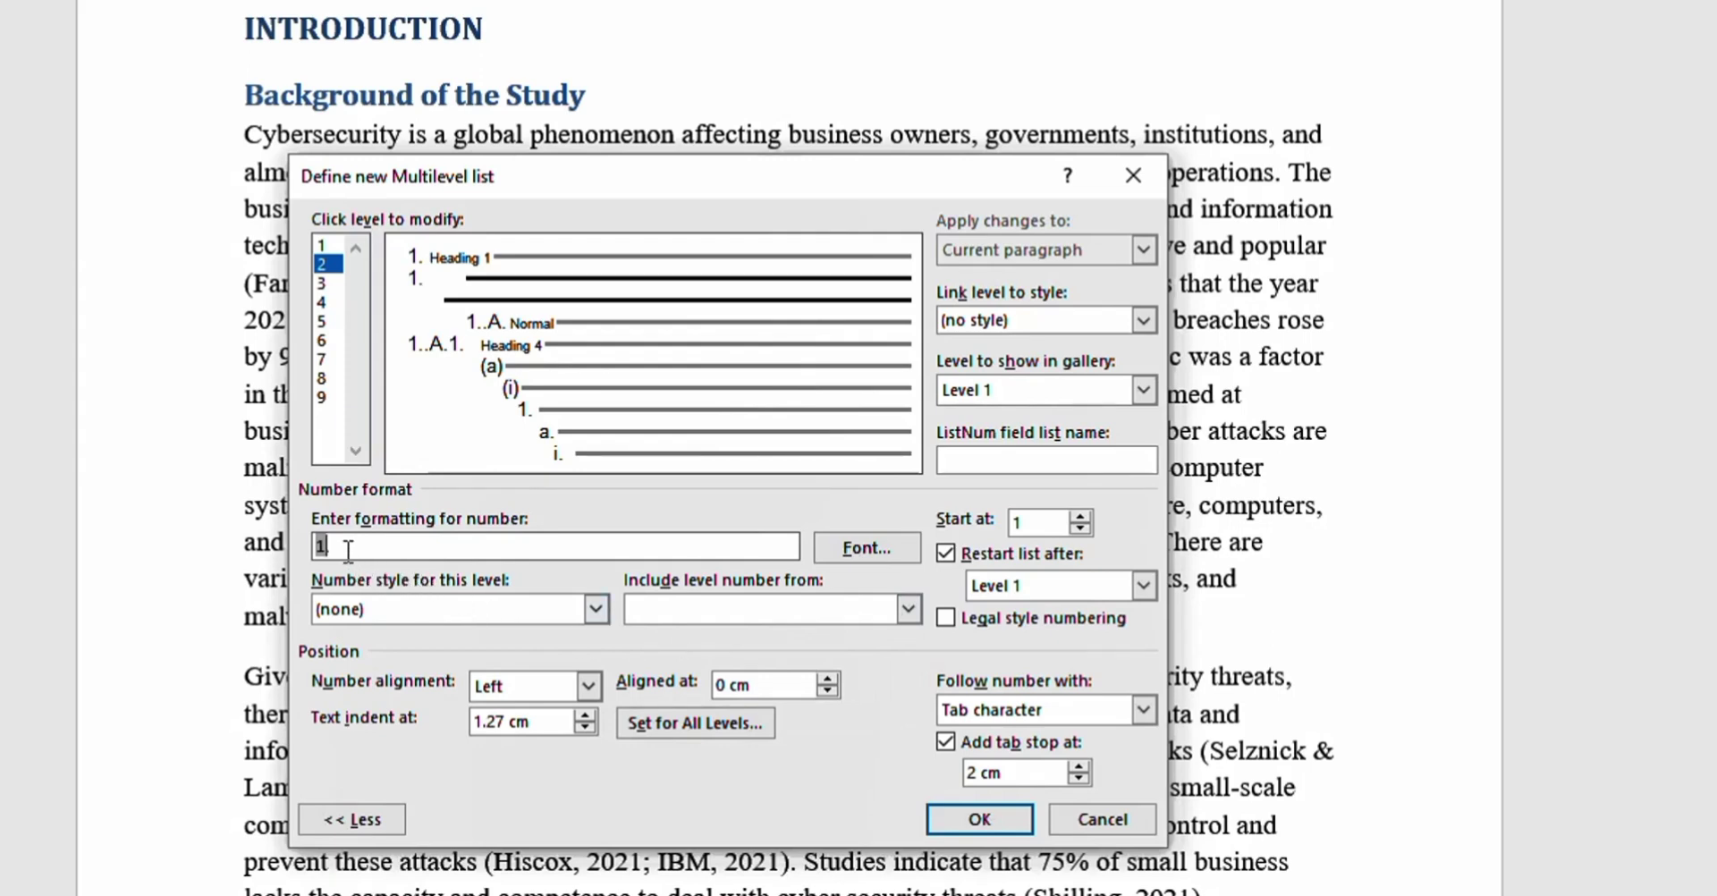
{"action": "left_click", "coordinate": [596, 609]}
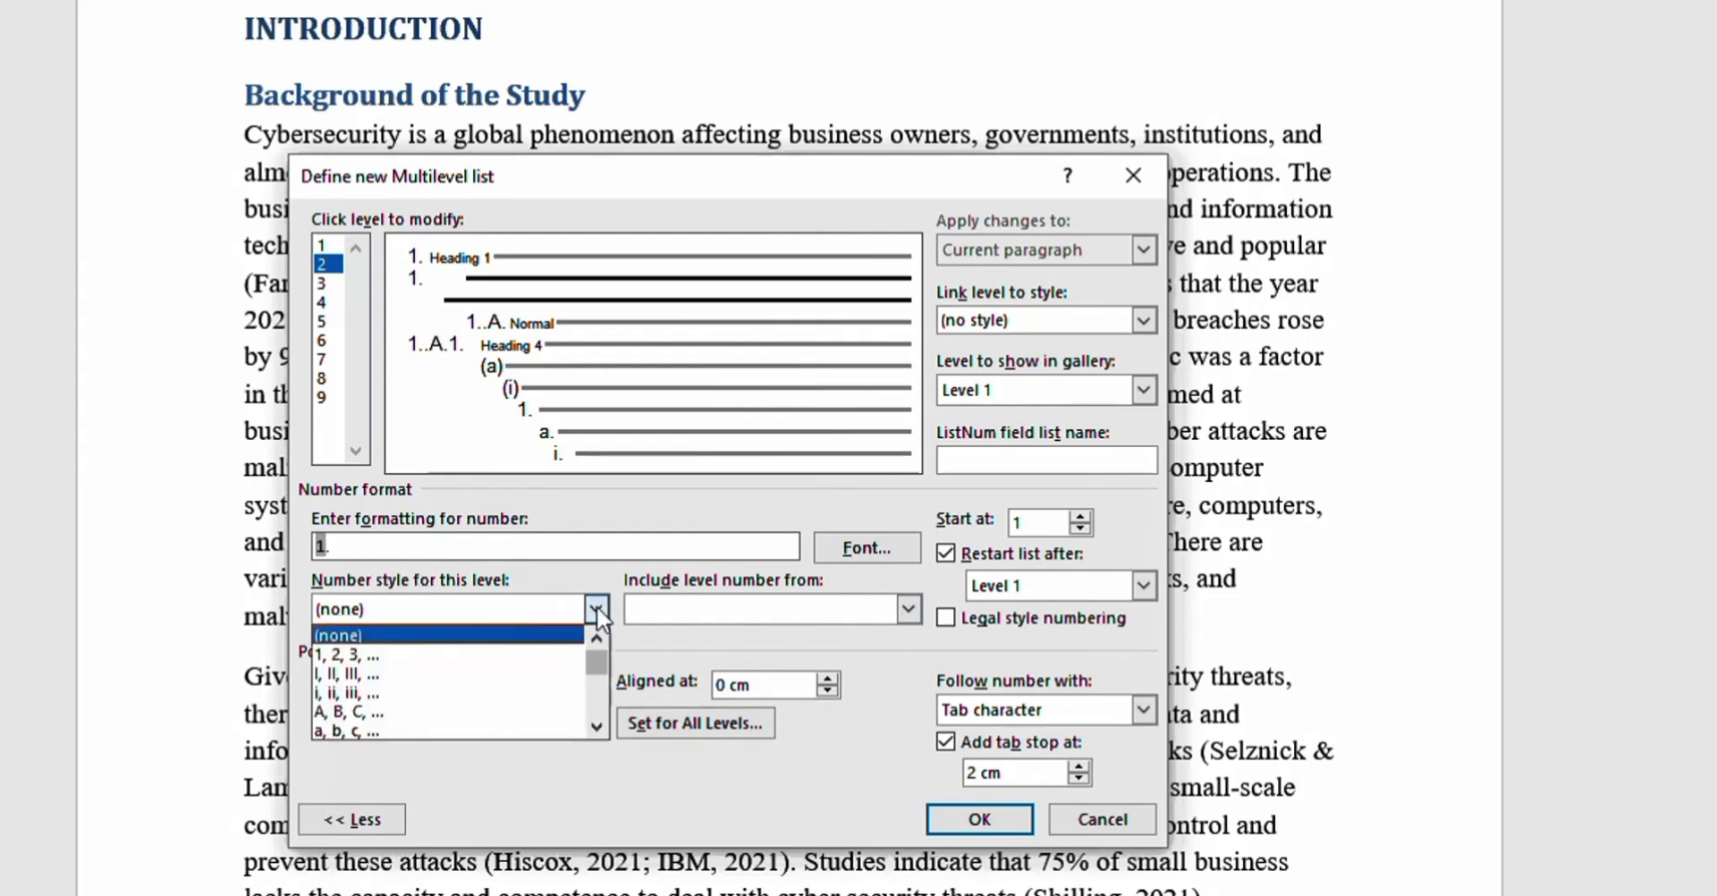
{"action": "left_click", "coordinate": [417, 656]}
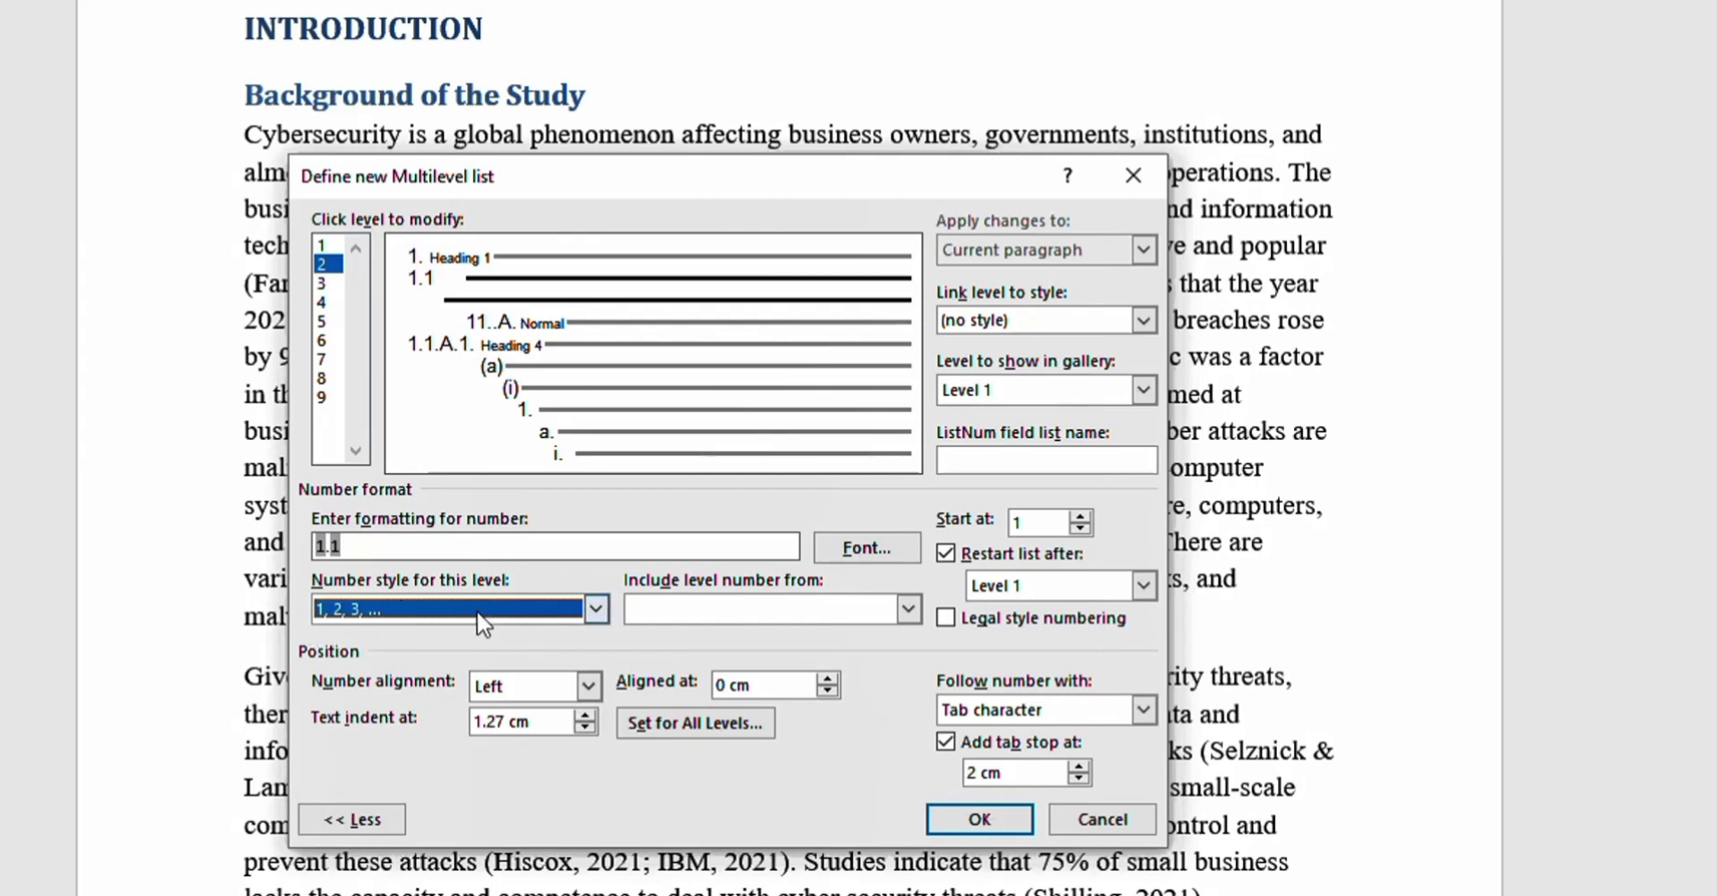
Link list level 2 to the Heading 2 style.
{"action": "left_click", "coordinate": [1142, 321]}
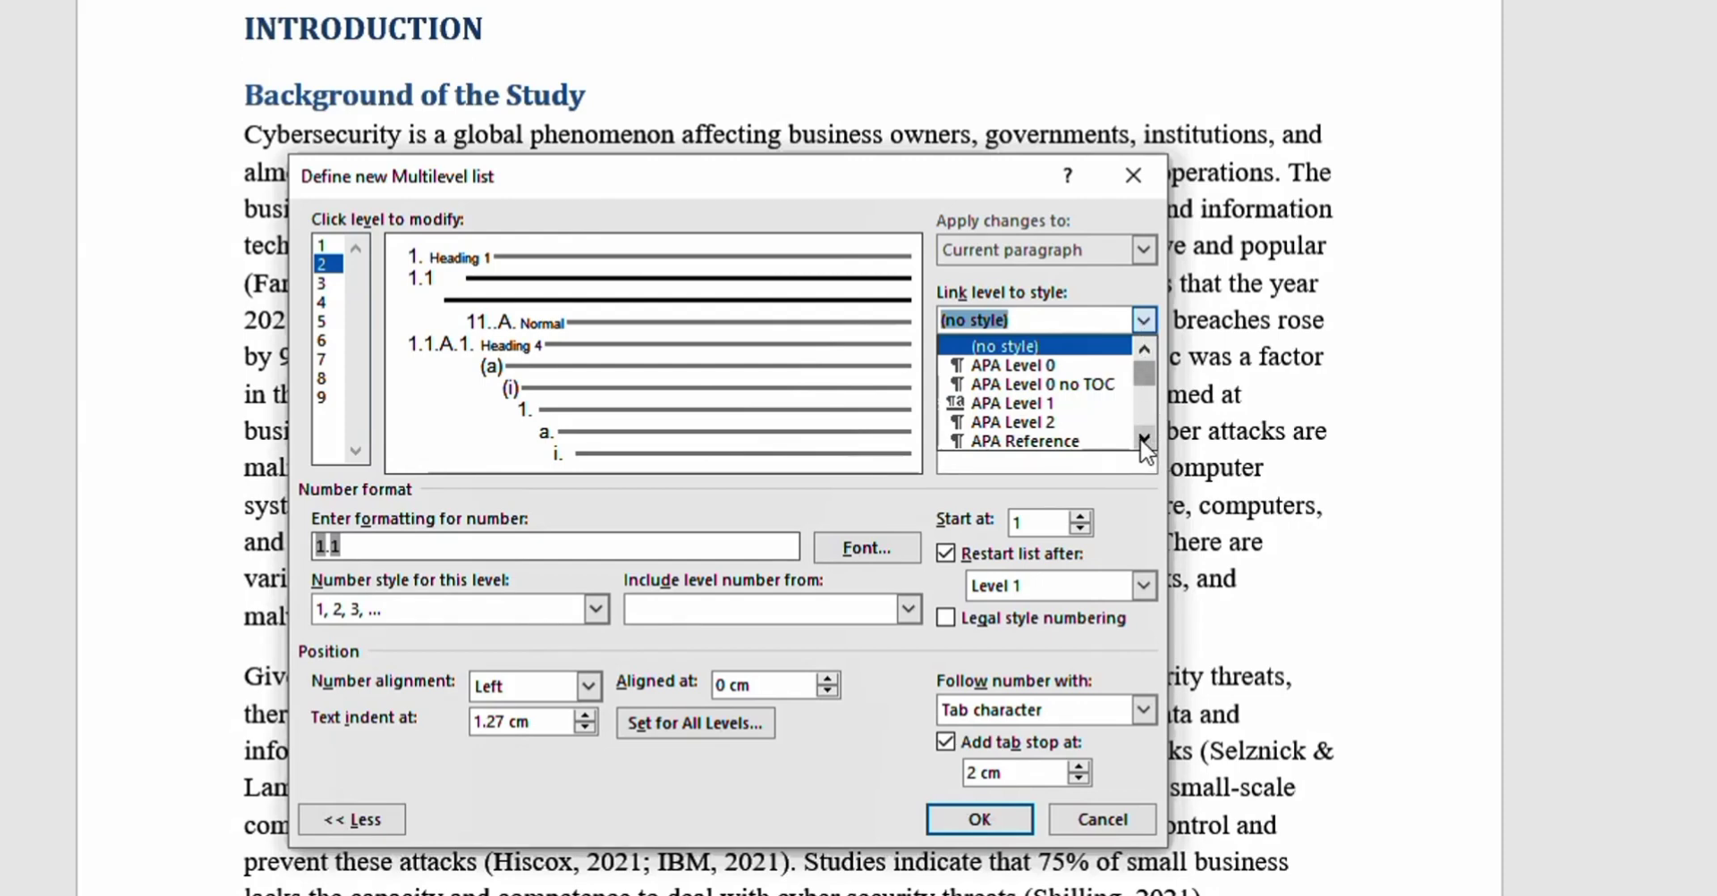
{"action": "scroll", "coordinate": [1143, 438], "scroll_direction": "down", "scroll_amount": 2}
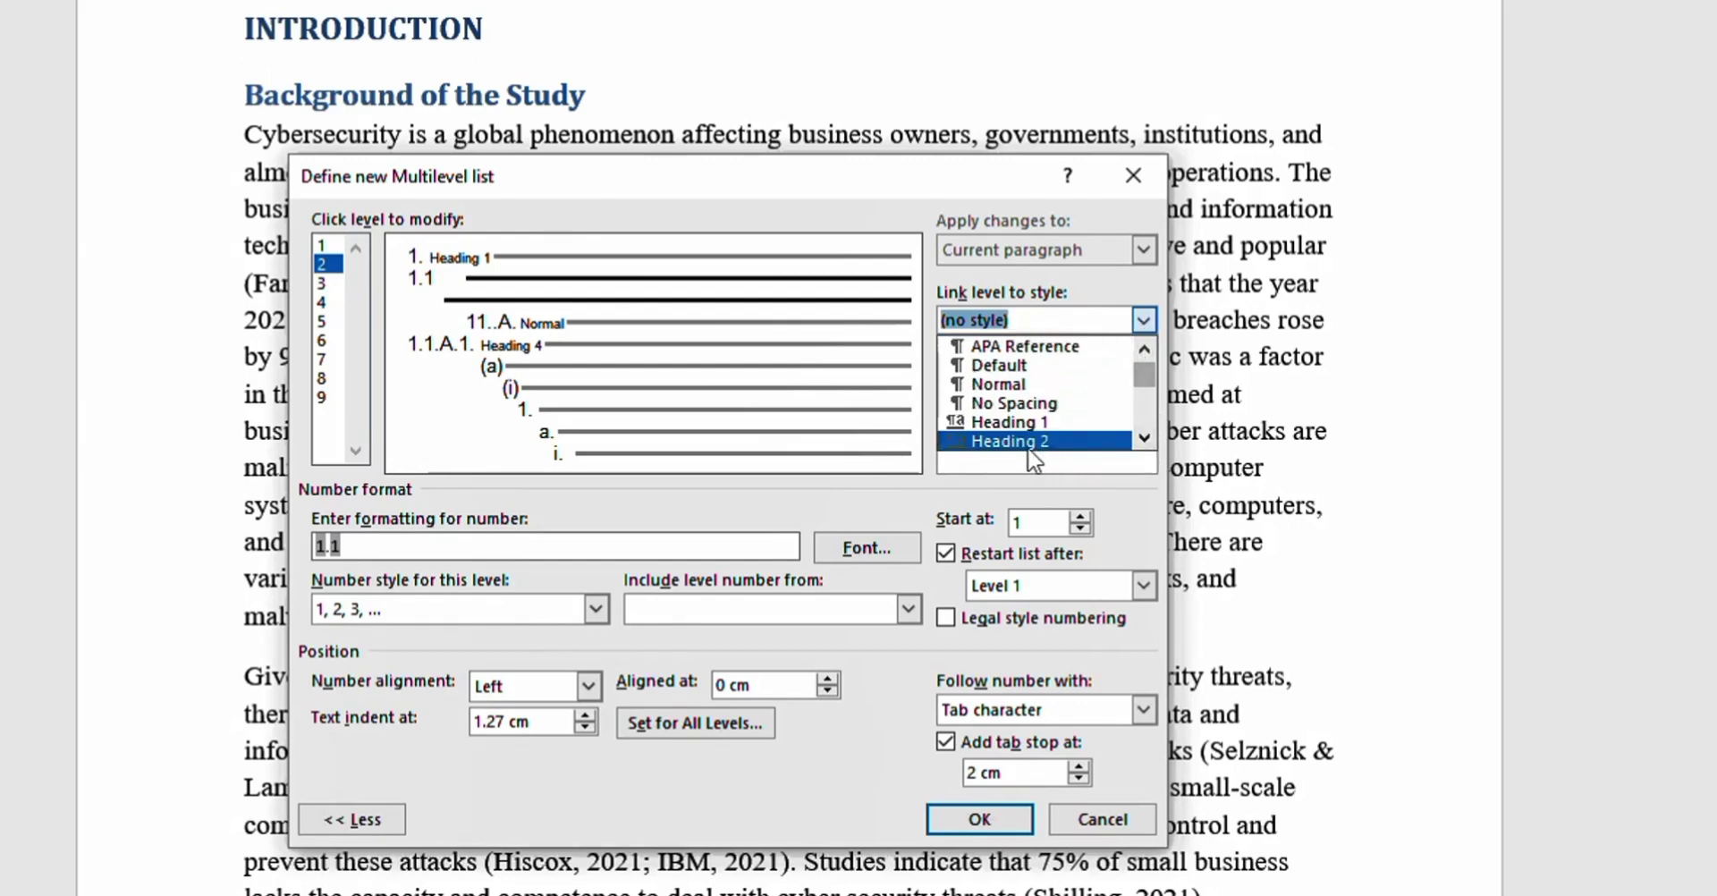
{"action": "left_click", "coordinate": [1023, 444]}
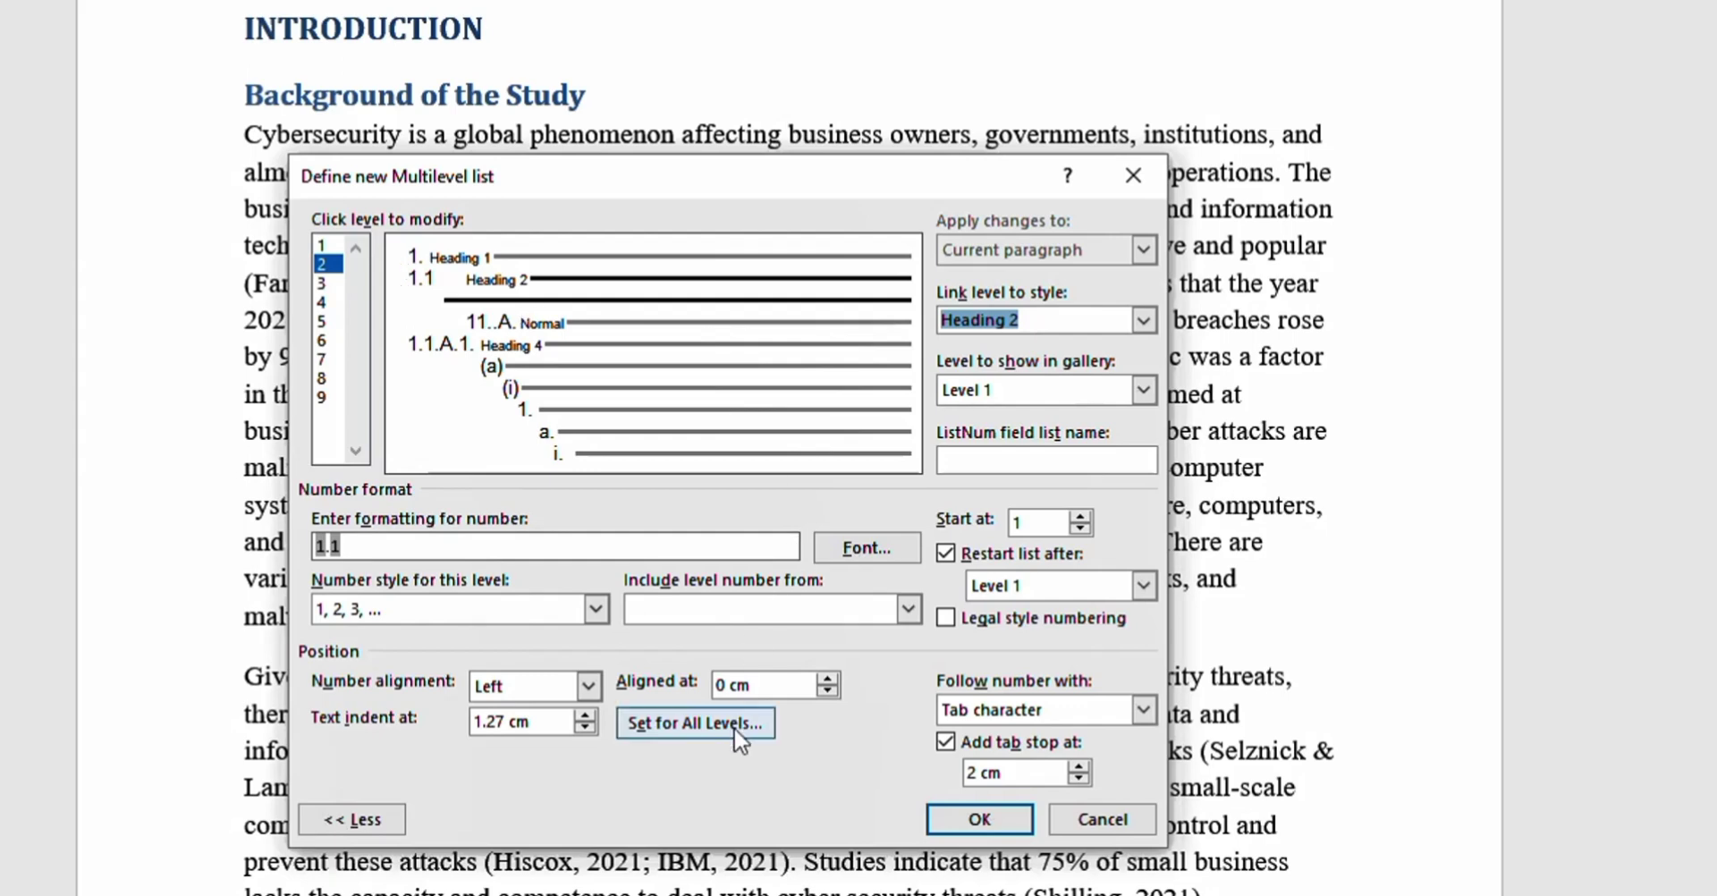
Try aligning the level 2 number at 0.5 cm and reset the alignment to 0.
{"action": "left_click", "coordinate": [729, 686]}
{"action": "type", "text": ".5"}
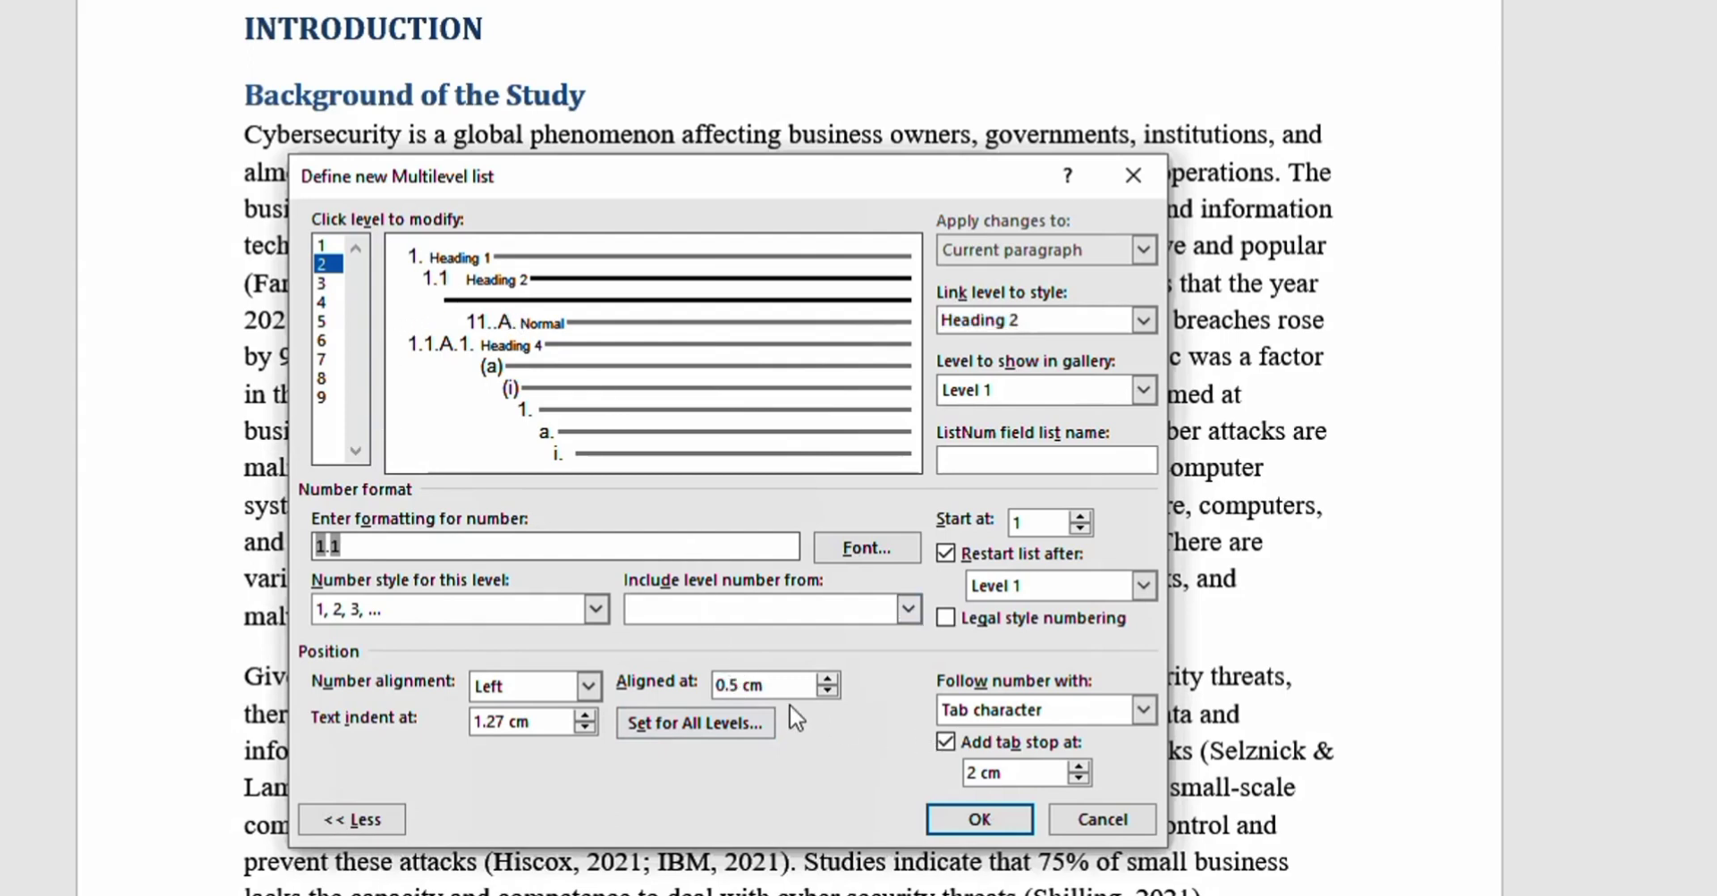
{"action": "left_click_drag", "start_coordinate": [780, 684], "coordinate": [668, 684]}
{"action": "type", "text": "0"}
Set list level 3's number style to 1, 2, 3, … and clear its entire number format.
{"action": "left_click", "coordinate": [322, 284]}
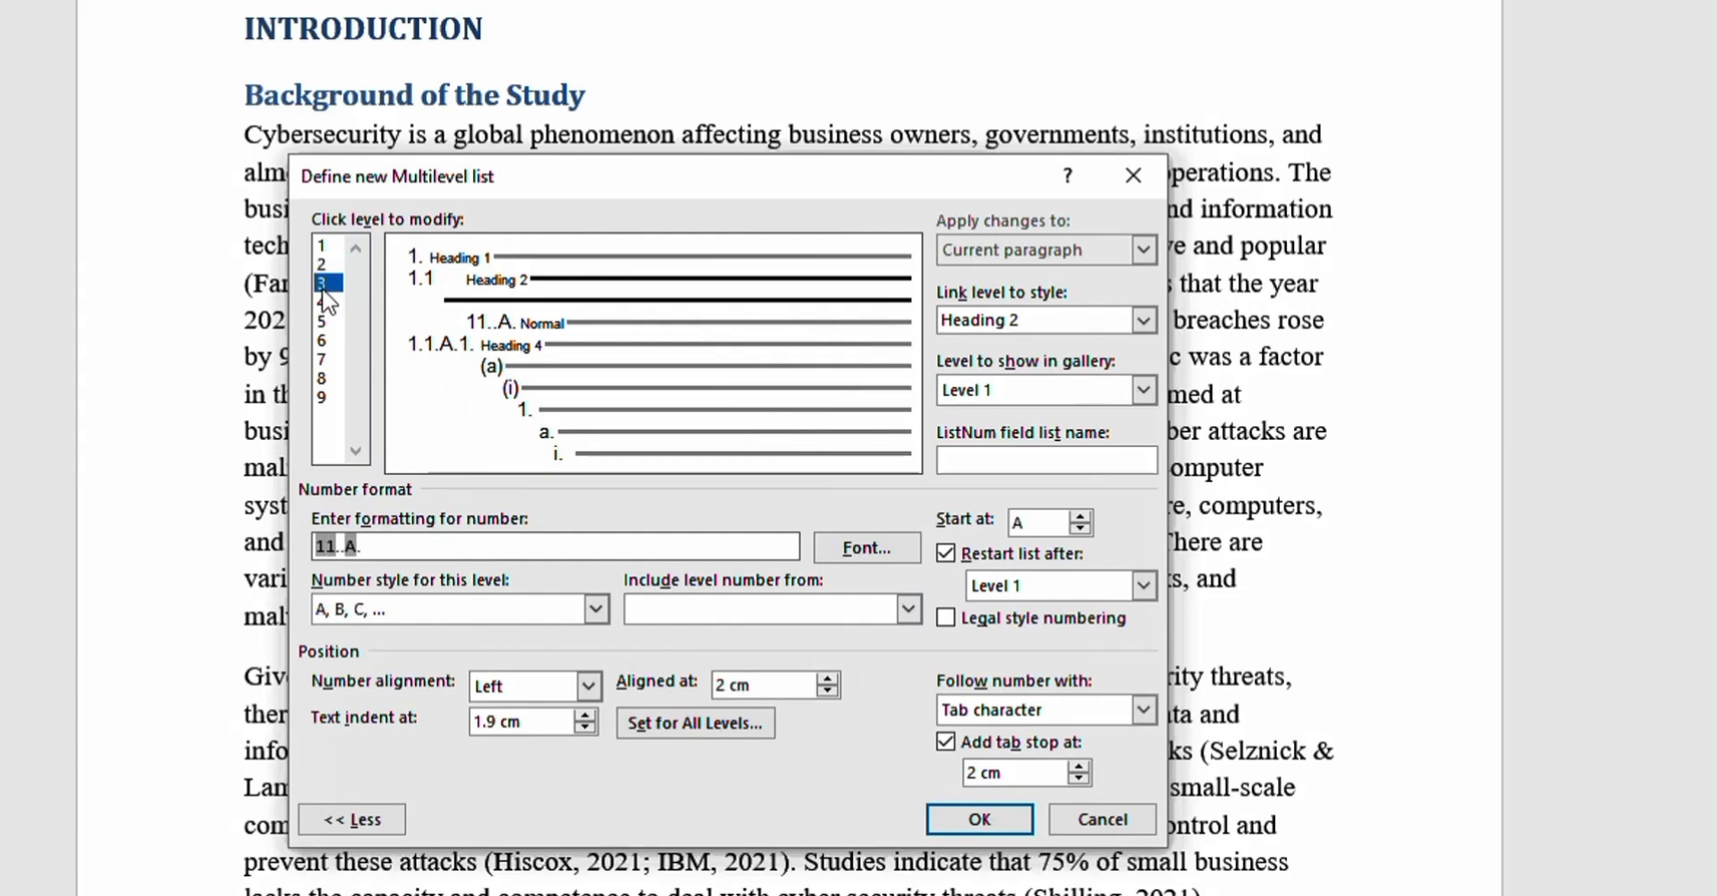
{"action": "left_click", "coordinate": [591, 617]}
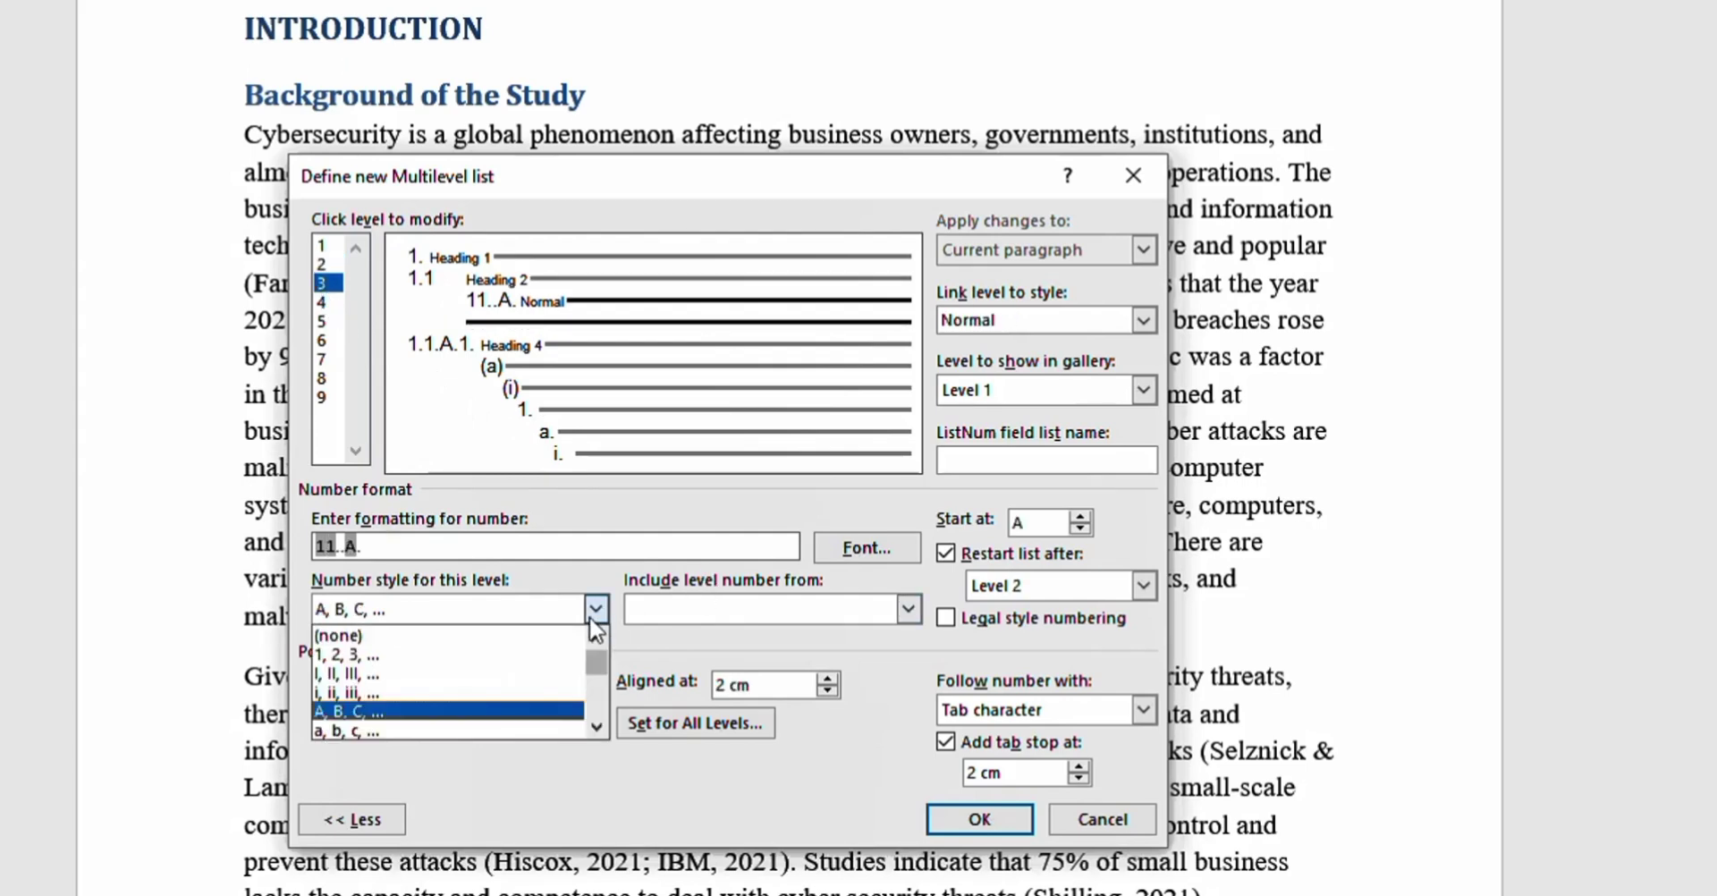
{"action": "left_click", "coordinate": [353, 656]}
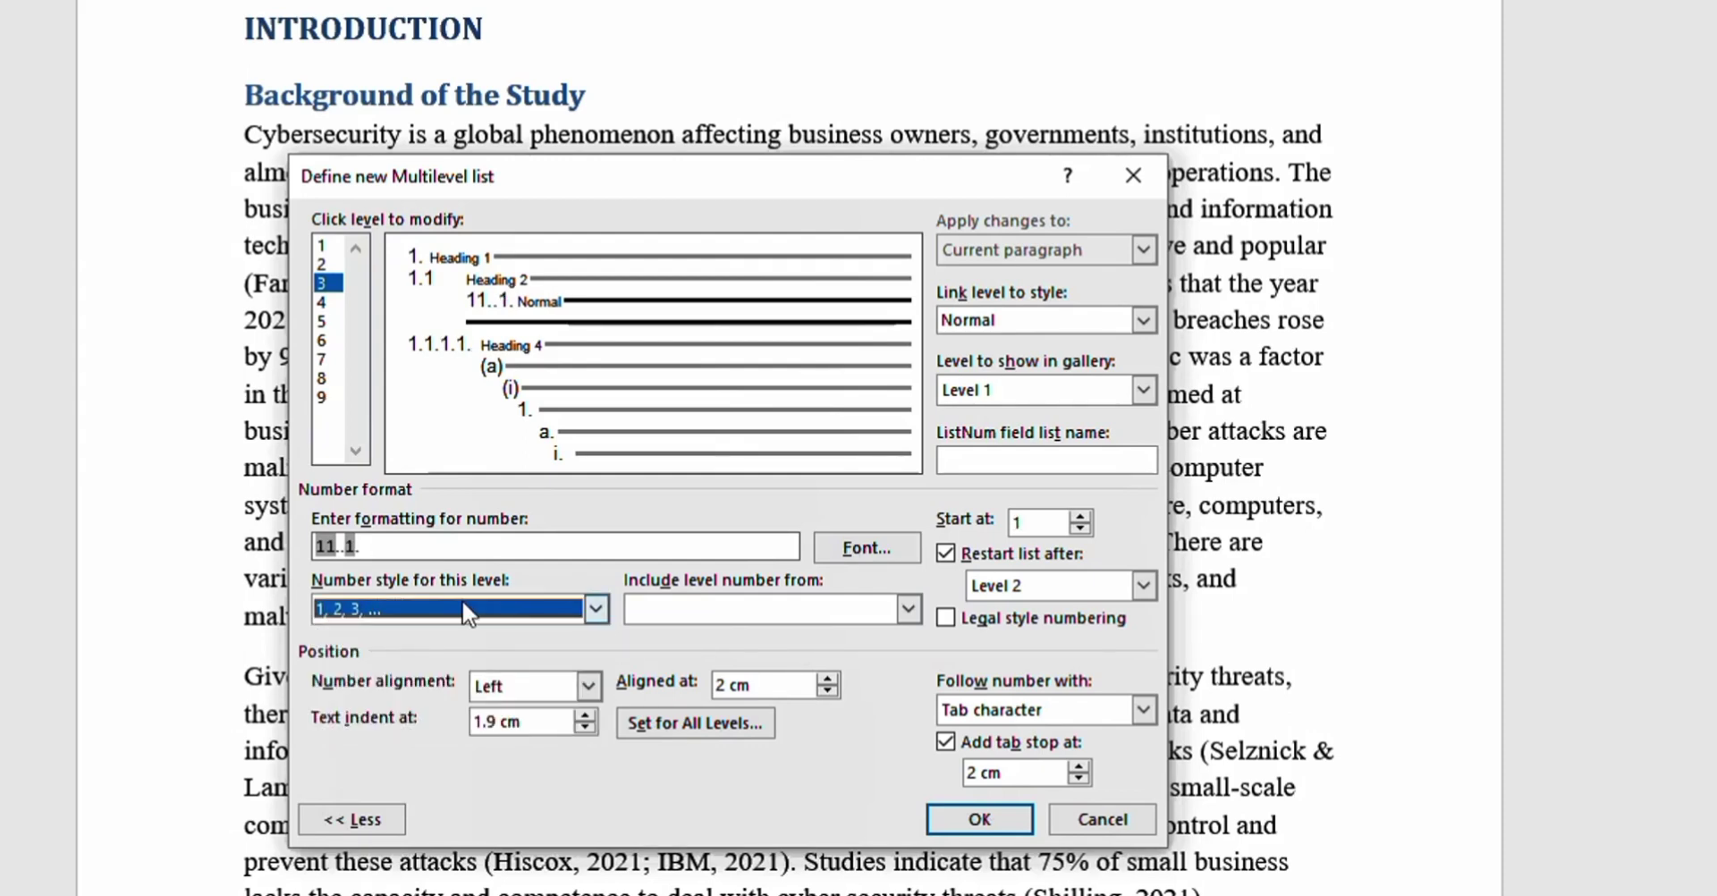
{"action": "left_click", "coordinate": [402, 542]}
{"action": "key", "text": "BackSpace"}
{"action": "key", "text": "BackSpace"}
{"action": "key", "text": "BackSpace"}
{"action": "key", "text": "BackSpace"}
{"action": "key", "text": "BackSpace"}
{"action": "key", "text": "BackSpace"}
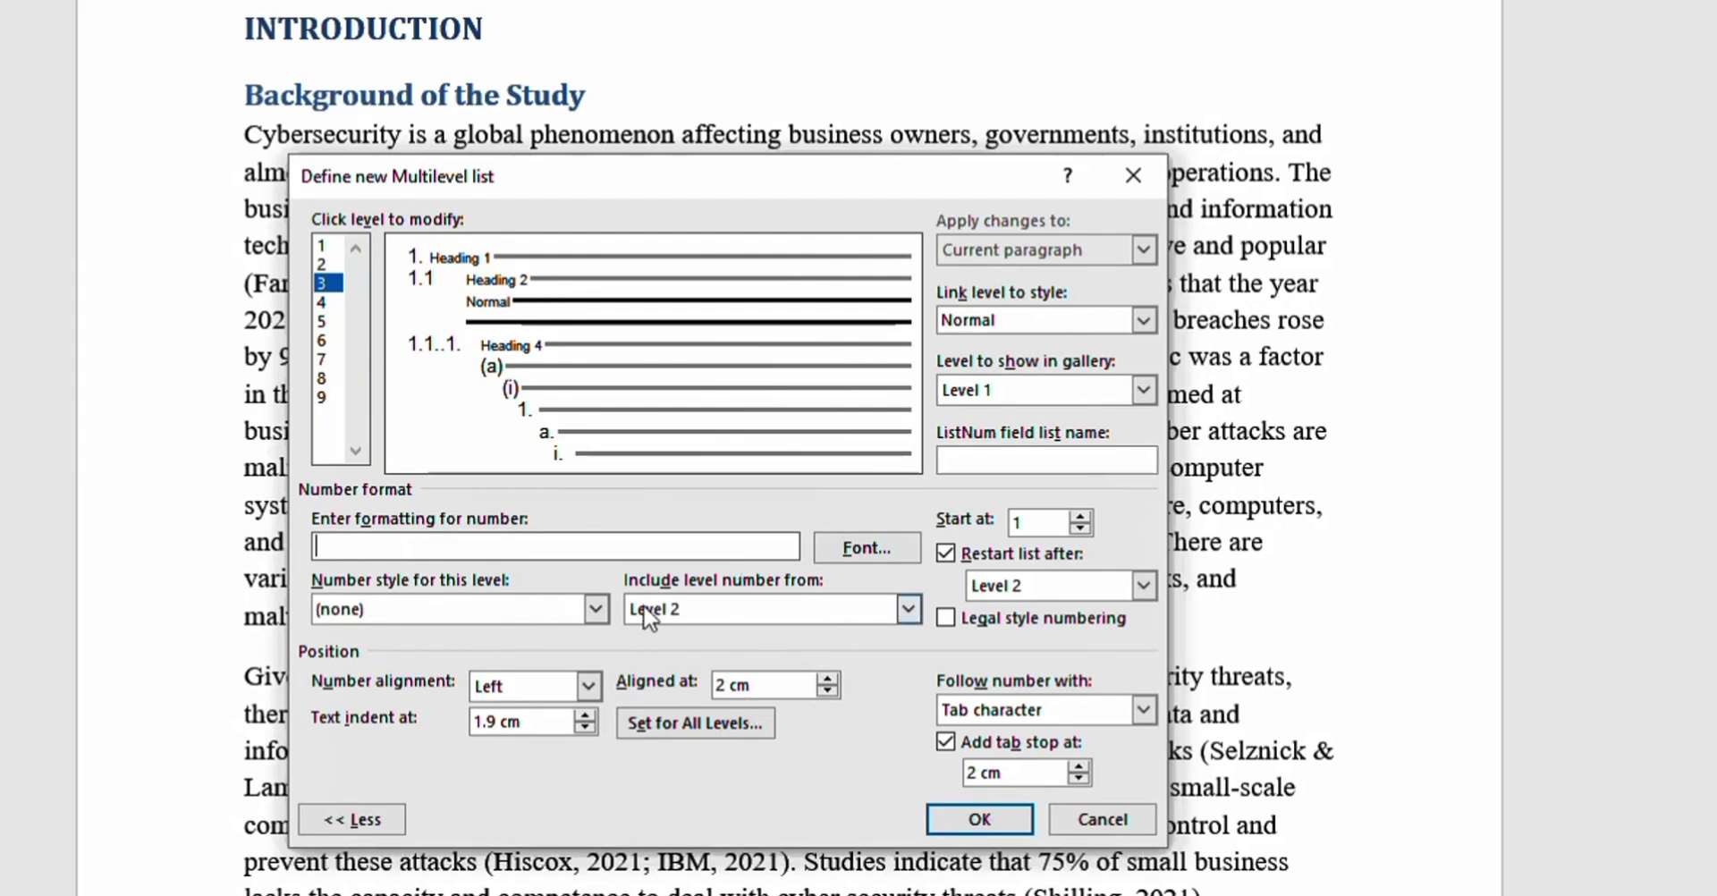
Include the Level 1 and Level 2 numbers in level 3's number format, each followed by a period.
{"action": "left_click", "coordinate": [905, 606]}
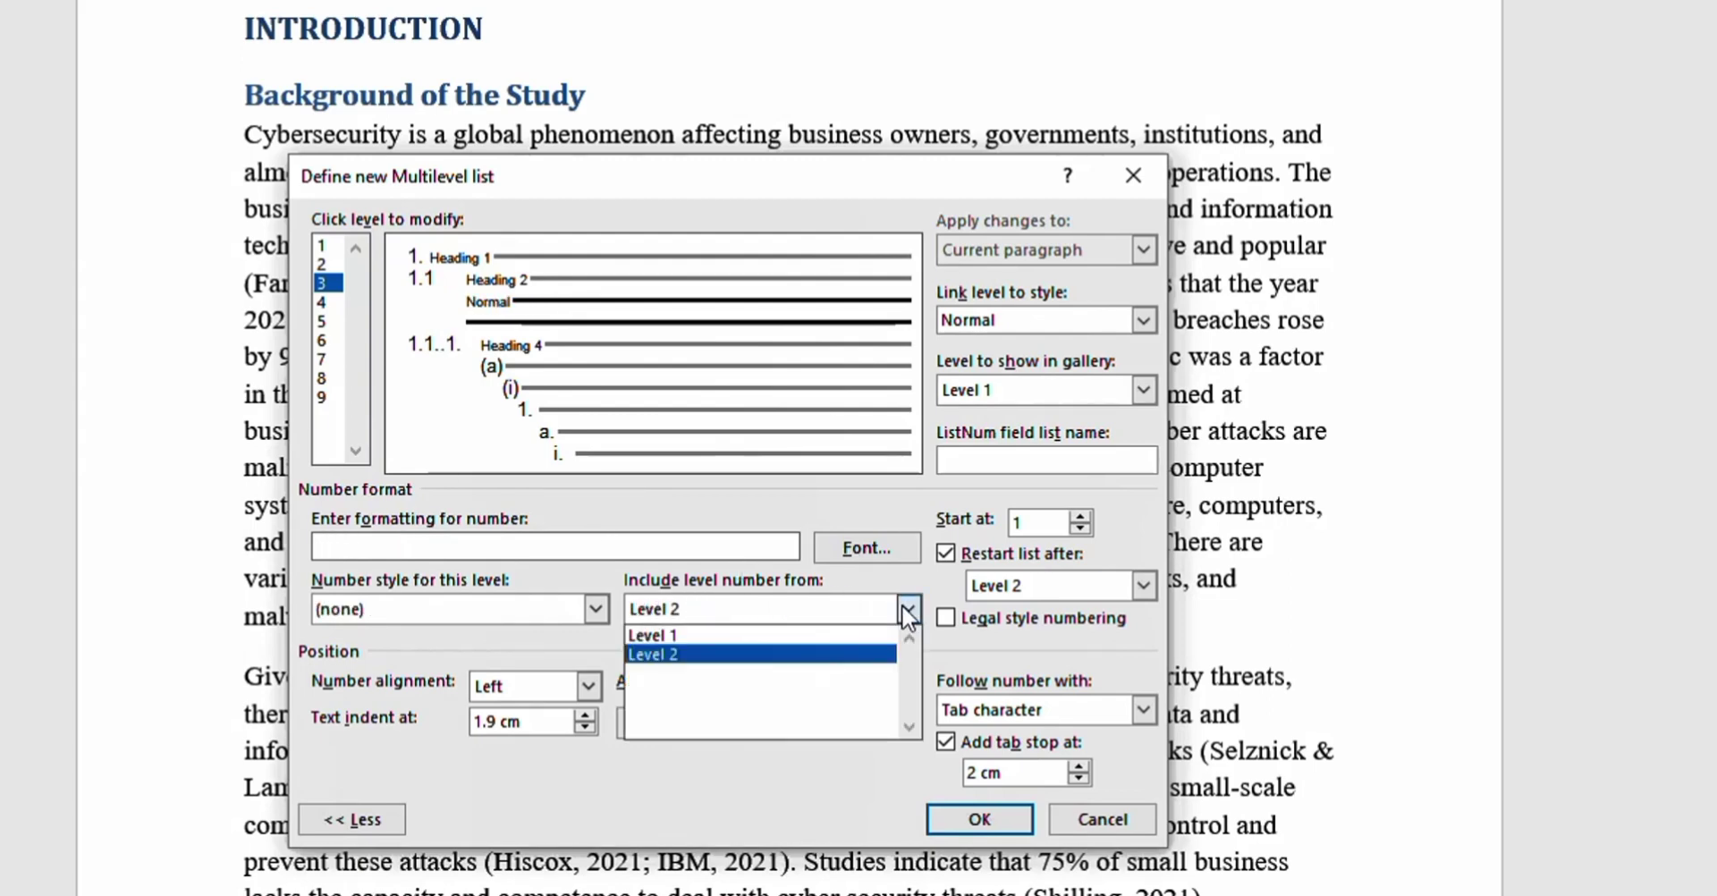
{"action": "left_click", "coordinate": [719, 635]}
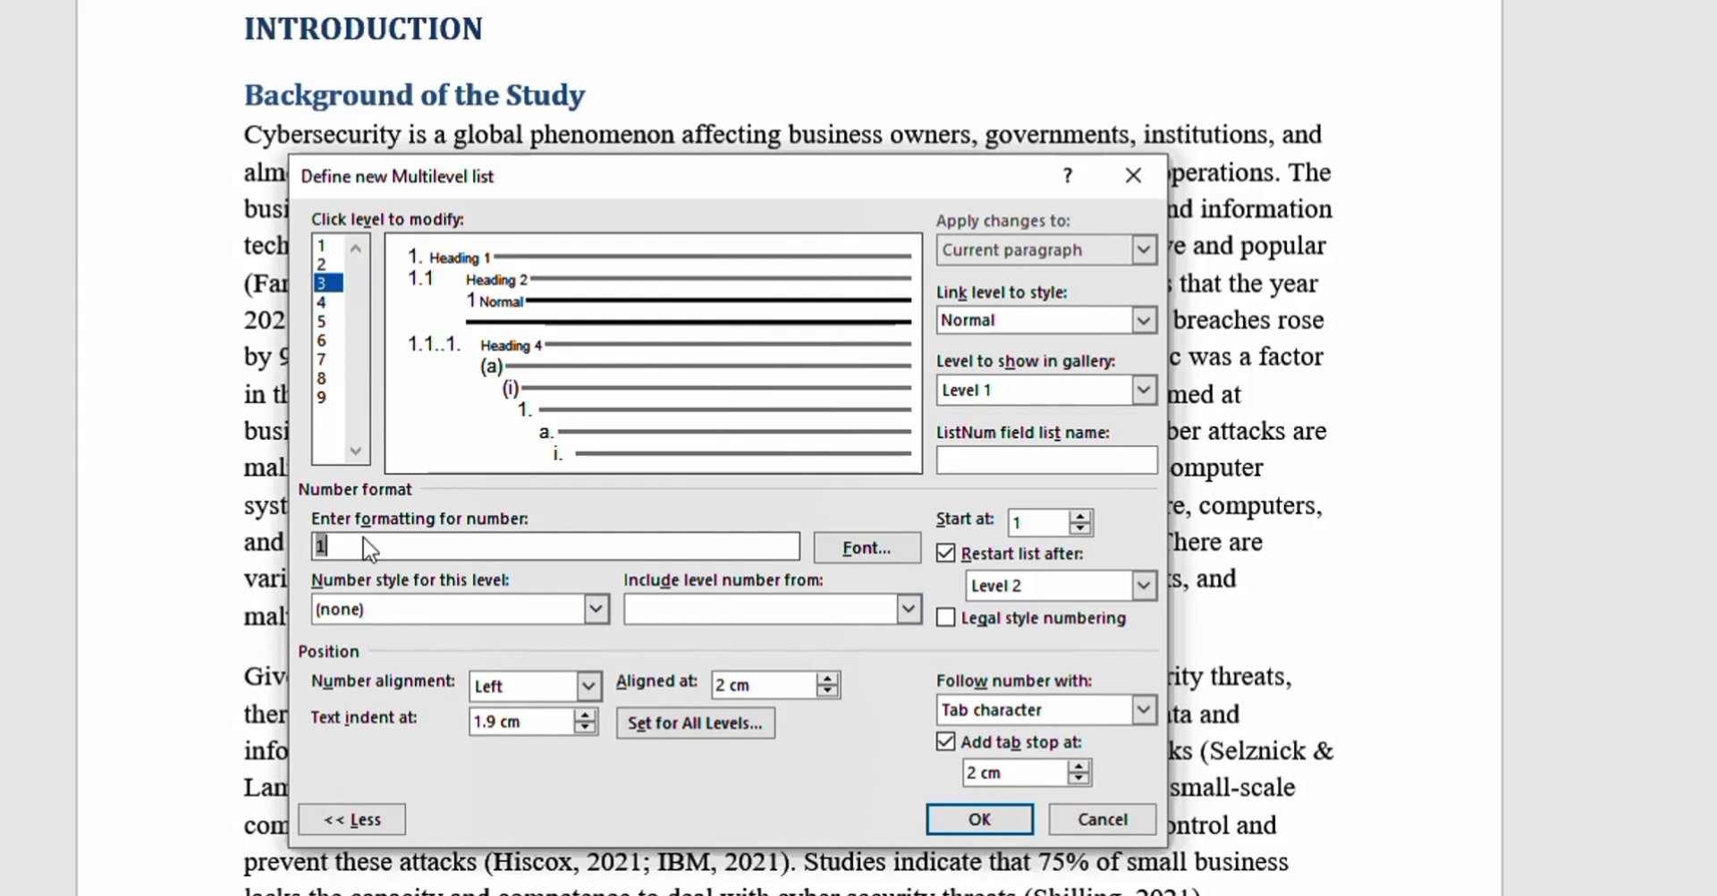
{"action": "type", "text": "."}
{"action": "left_click", "coordinate": [909, 611]}
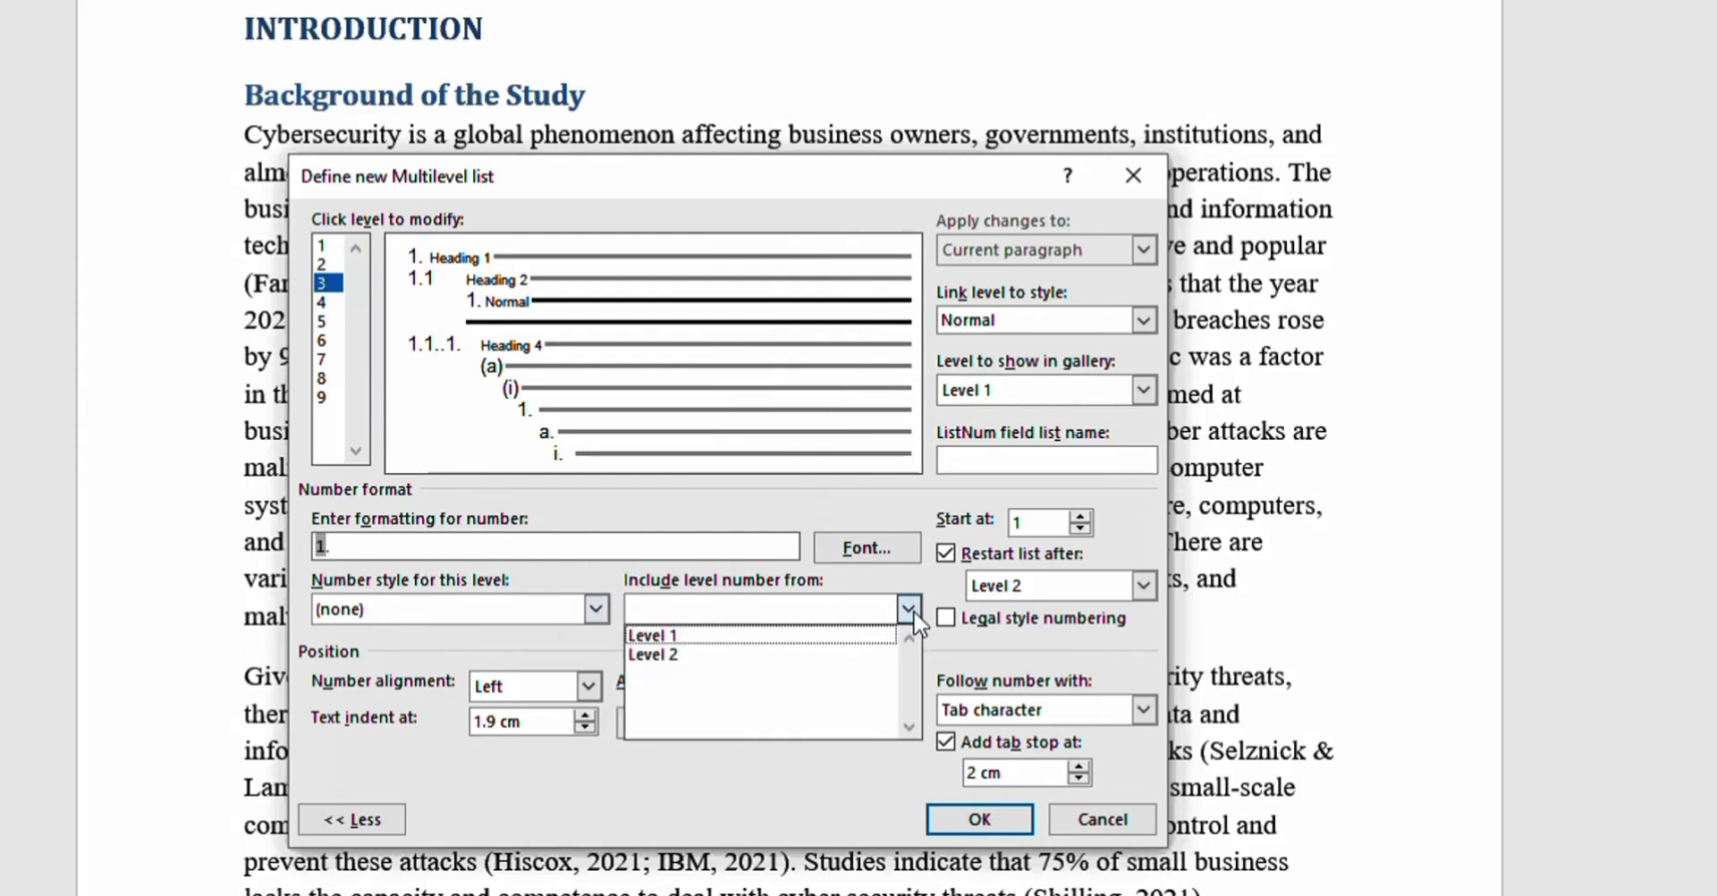
{"action": "left_click", "coordinate": [673, 658]}
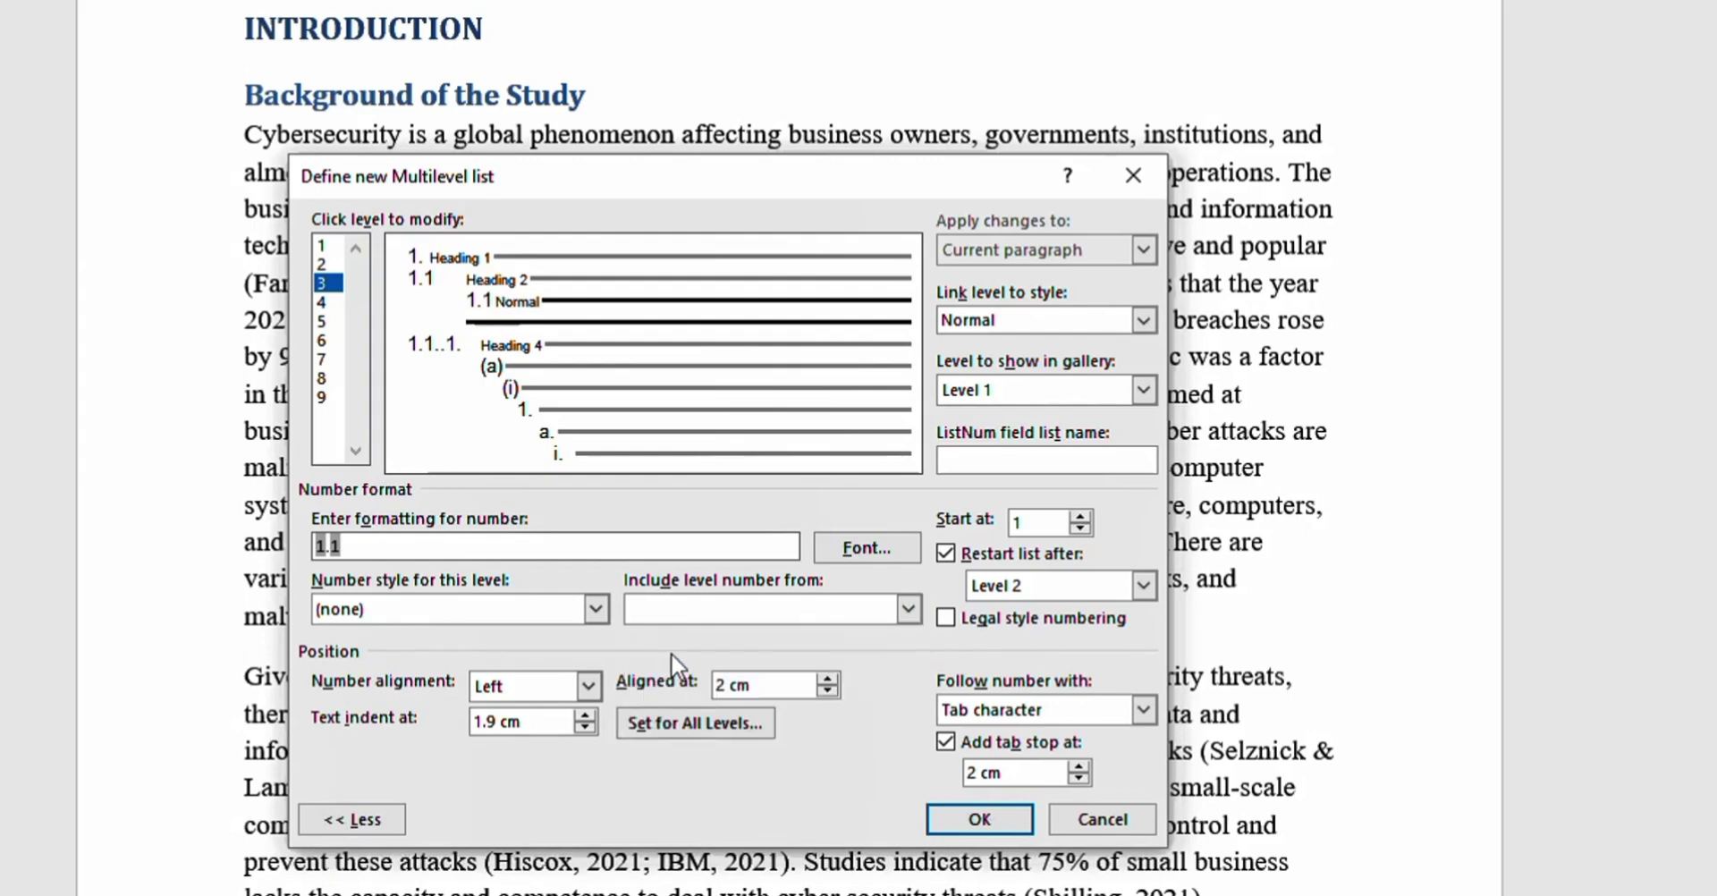
{"action": "type", "text": "."}
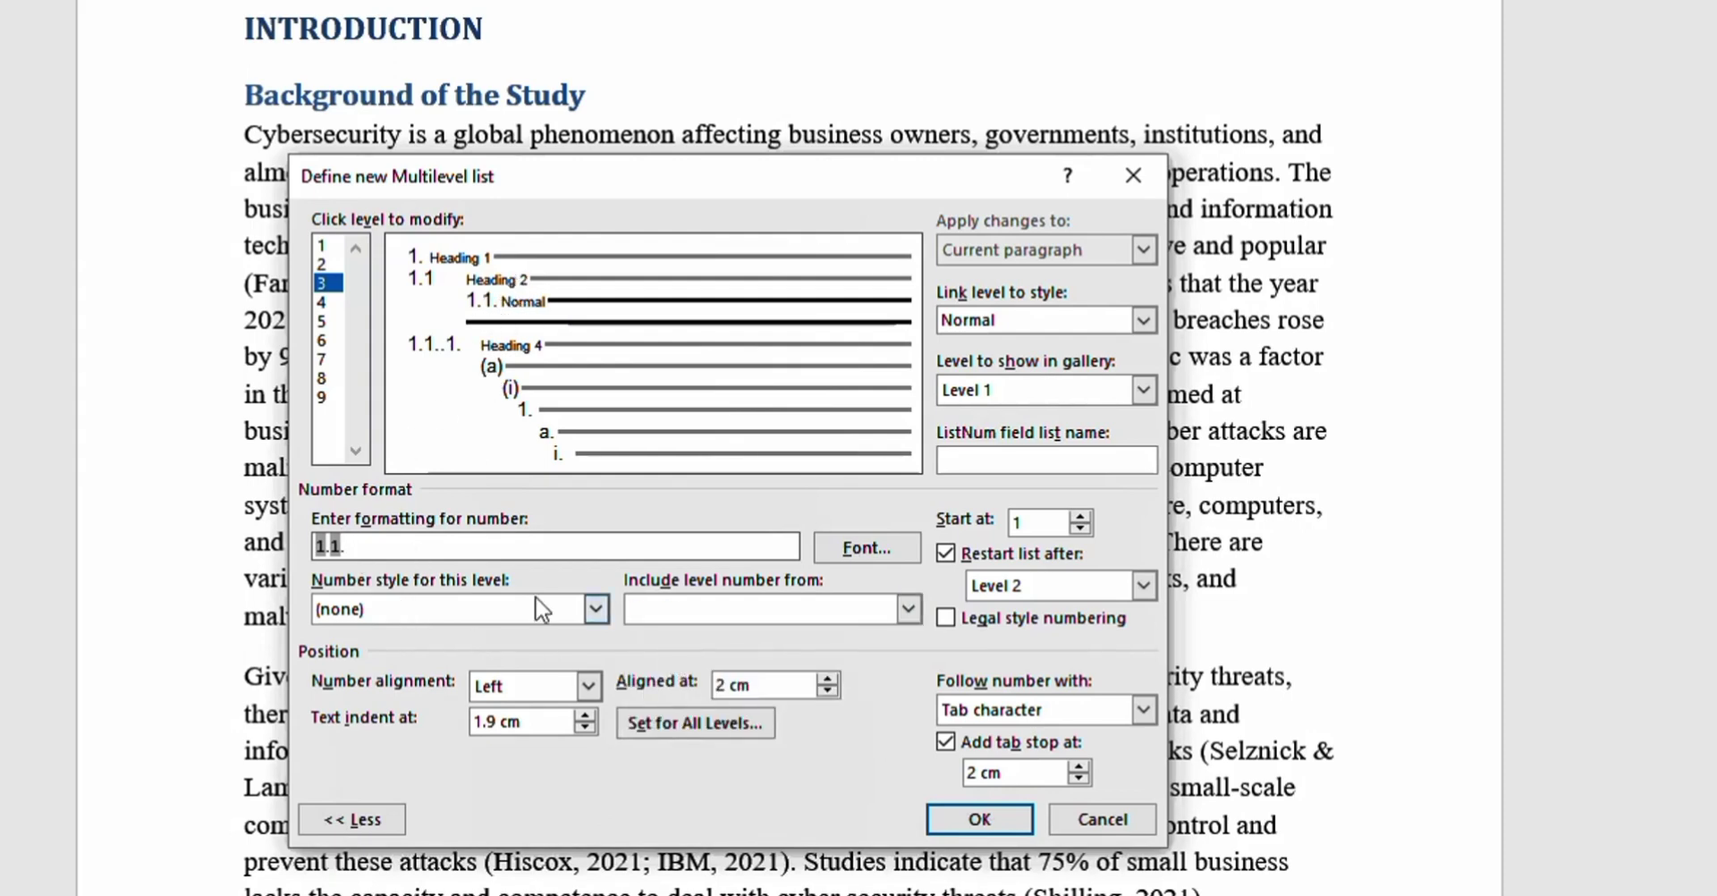
Add level 3's own number in the 1, 2, 3, … style to its number format and end it with a period.
{"action": "left_click", "coordinate": [595, 610]}
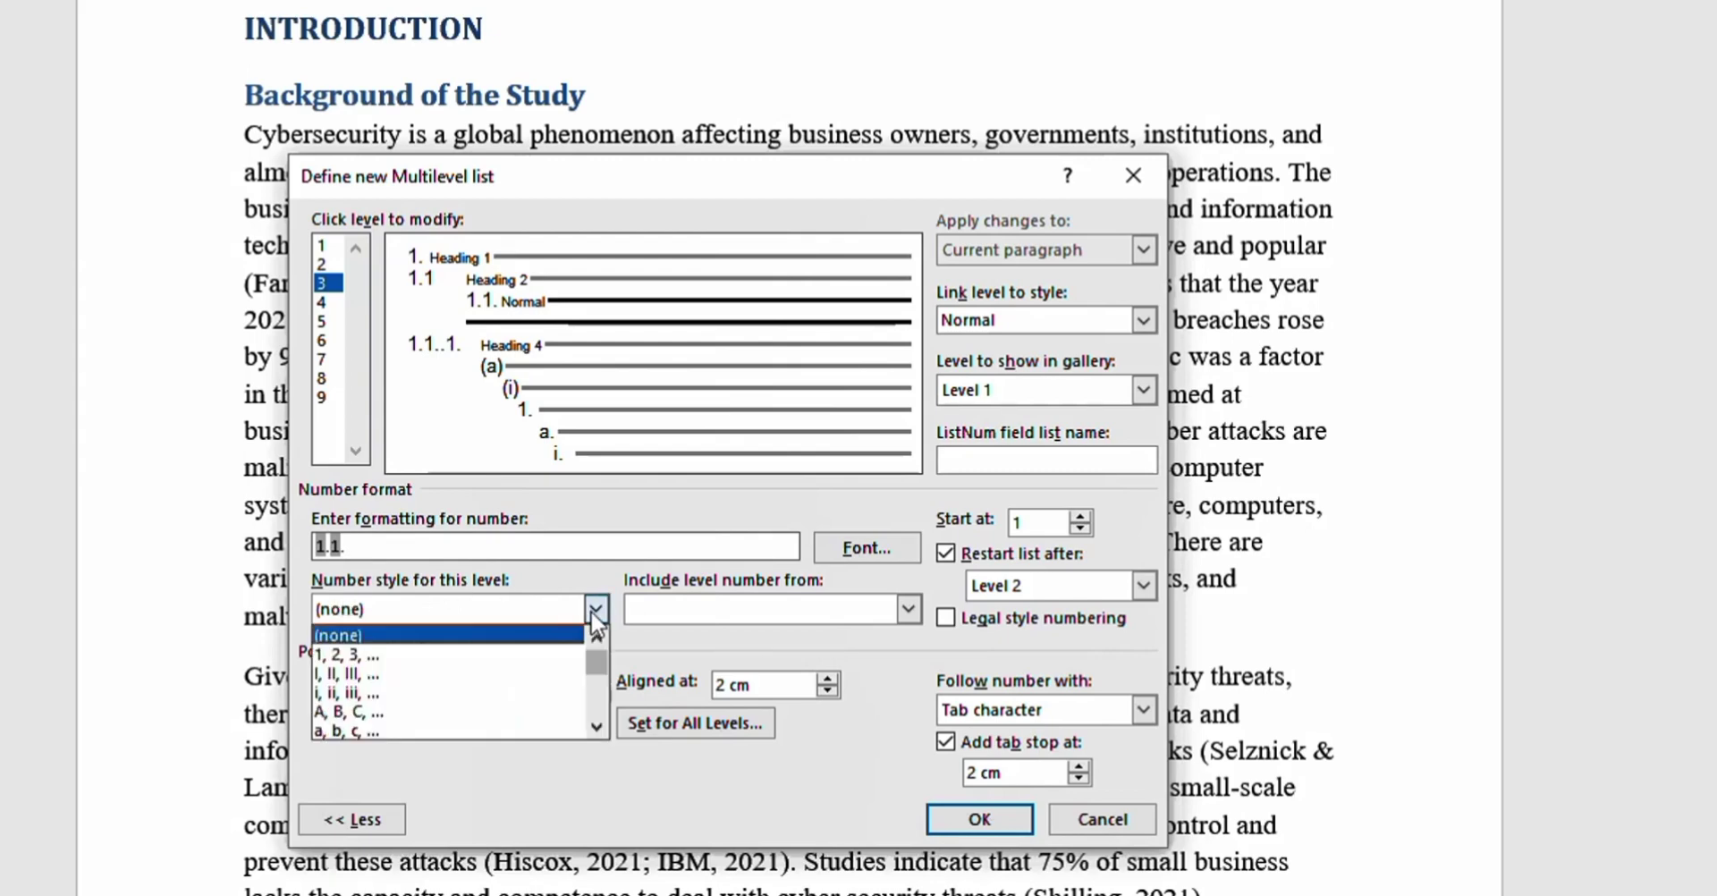
{"action": "left_click", "coordinate": [372, 654]}
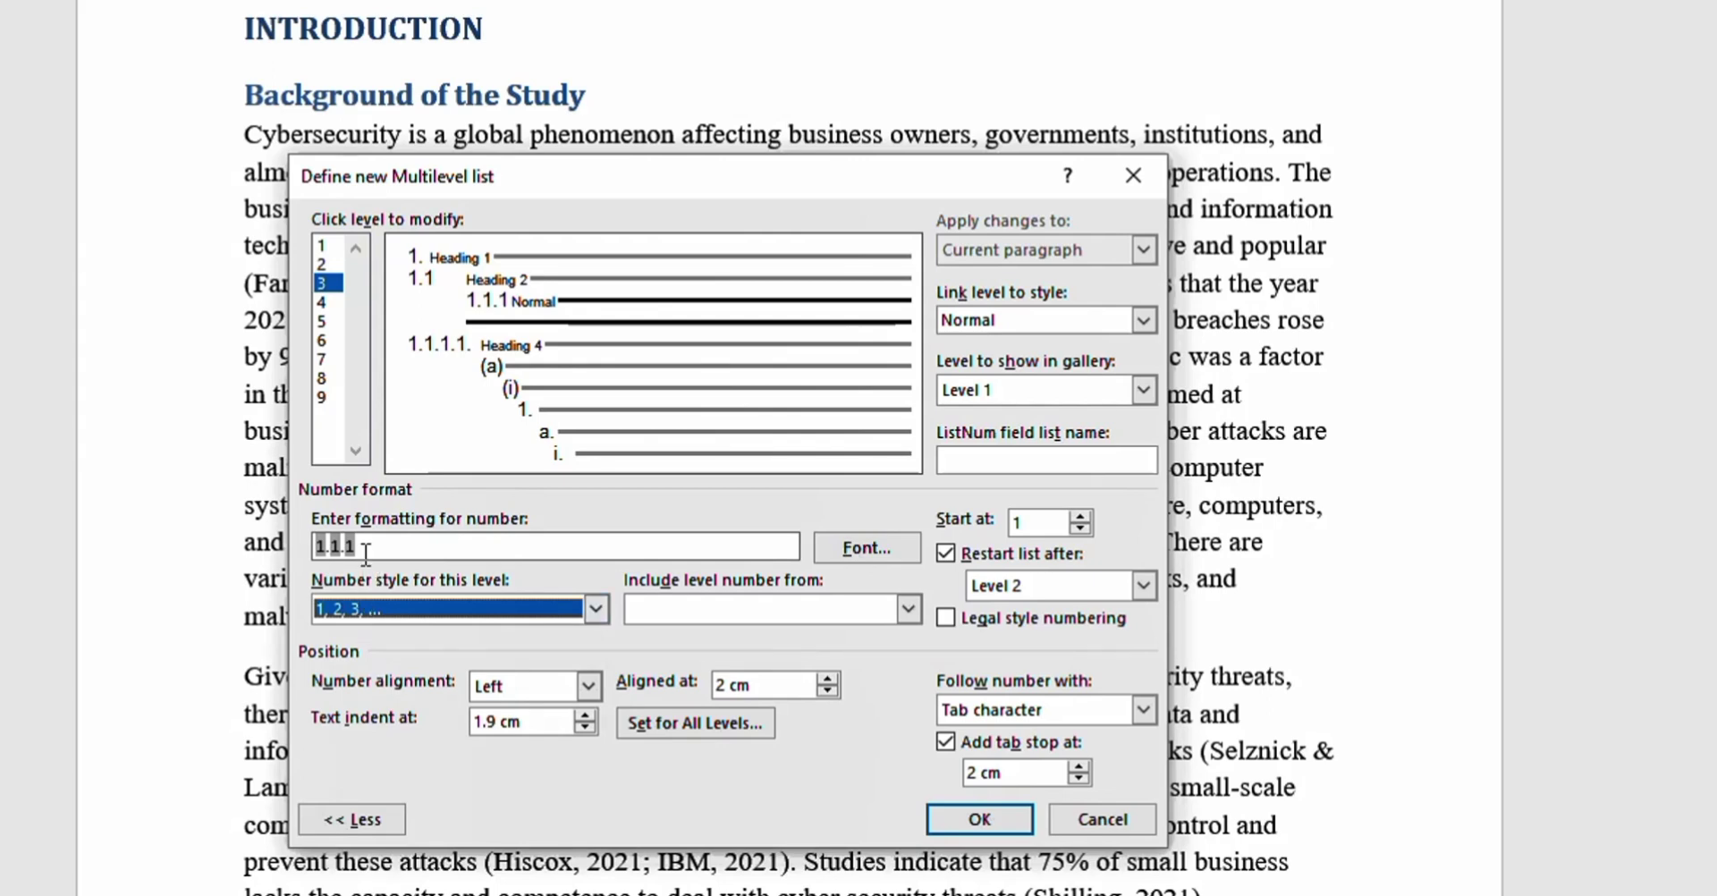
{"action": "key", "text": "alt+Down"}
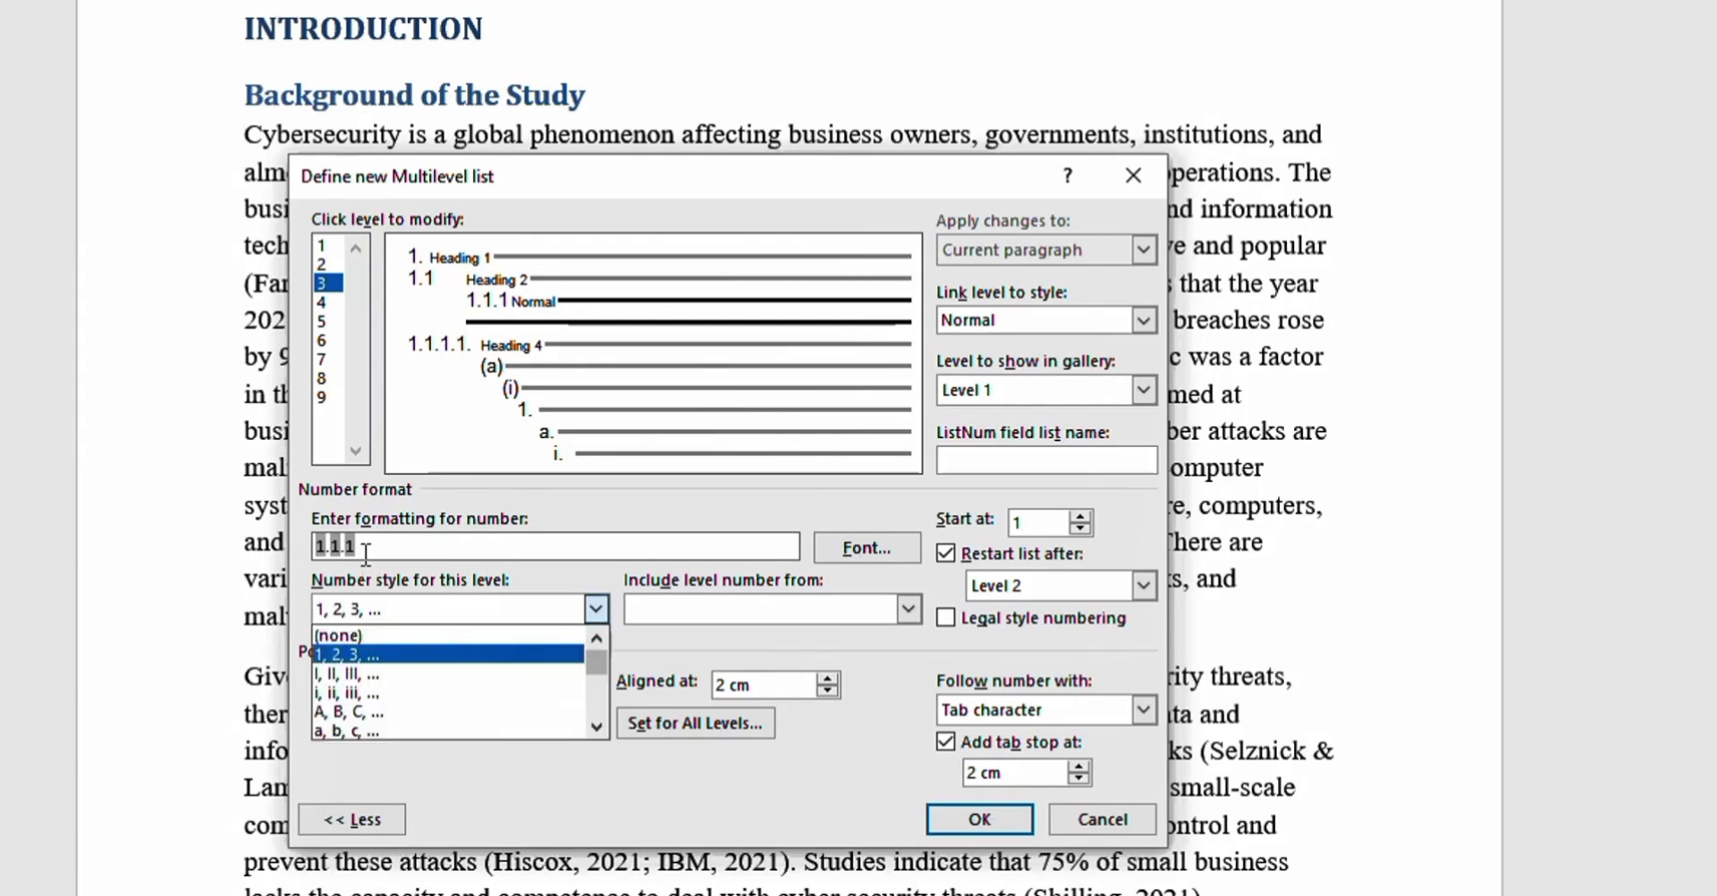
{"action": "key", "text": "Escape"}
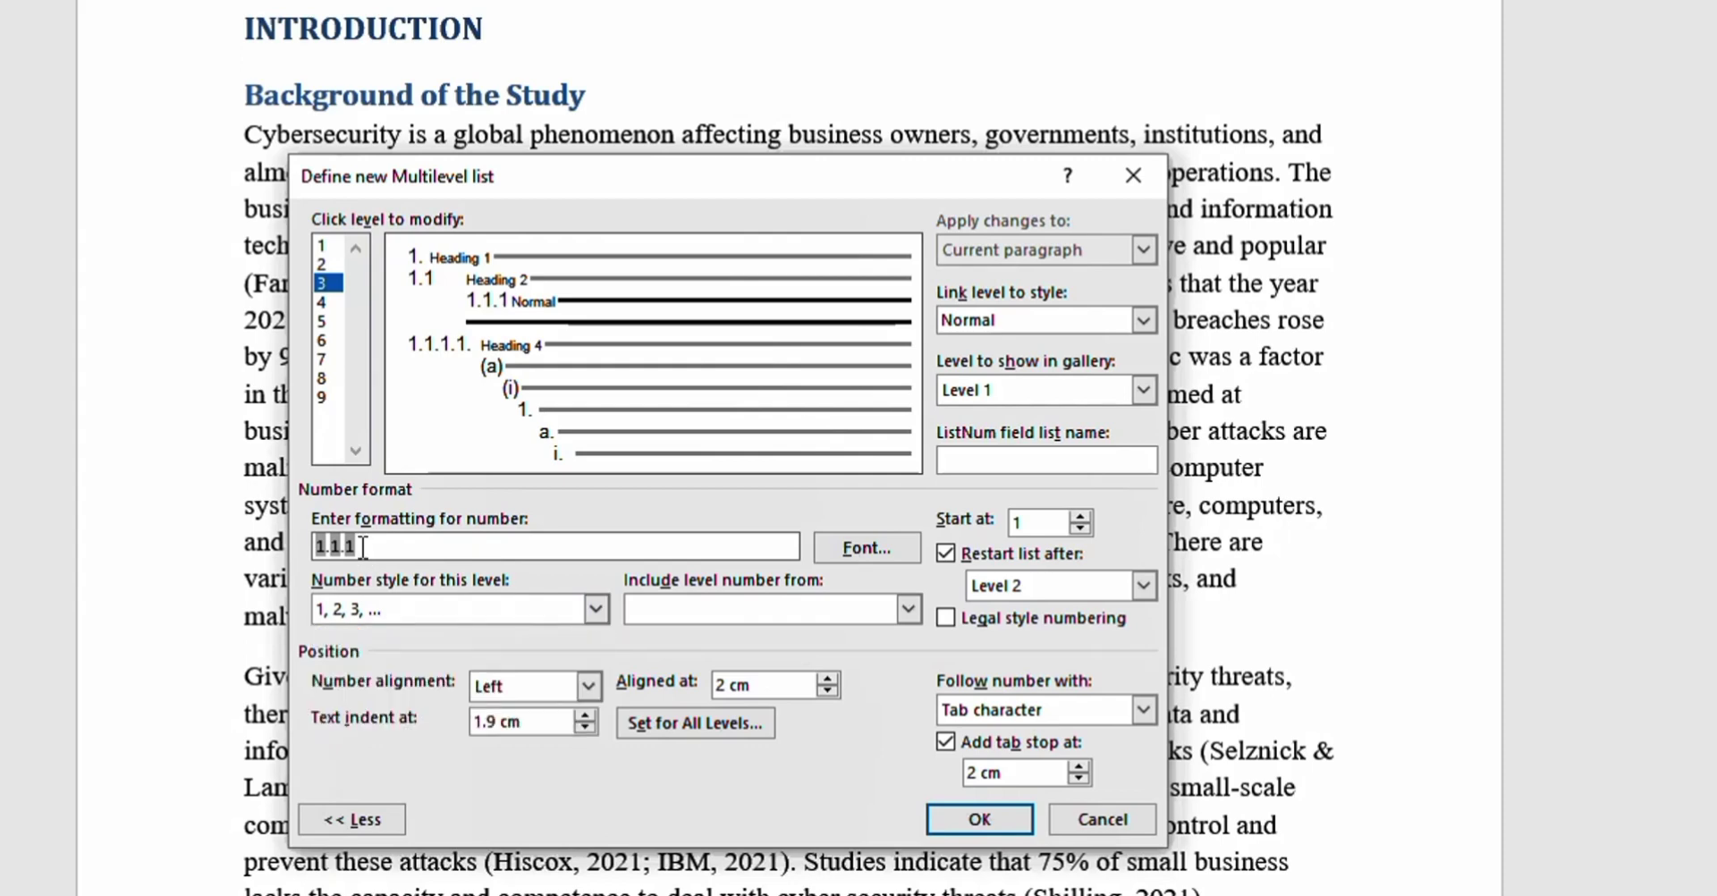
{"action": "type", "text": "."}
Link list level 3 to the Heading 3 style and align its number at 0, applying the multilevel list.
{"action": "left_click", "coordinate": [1144, 320]}
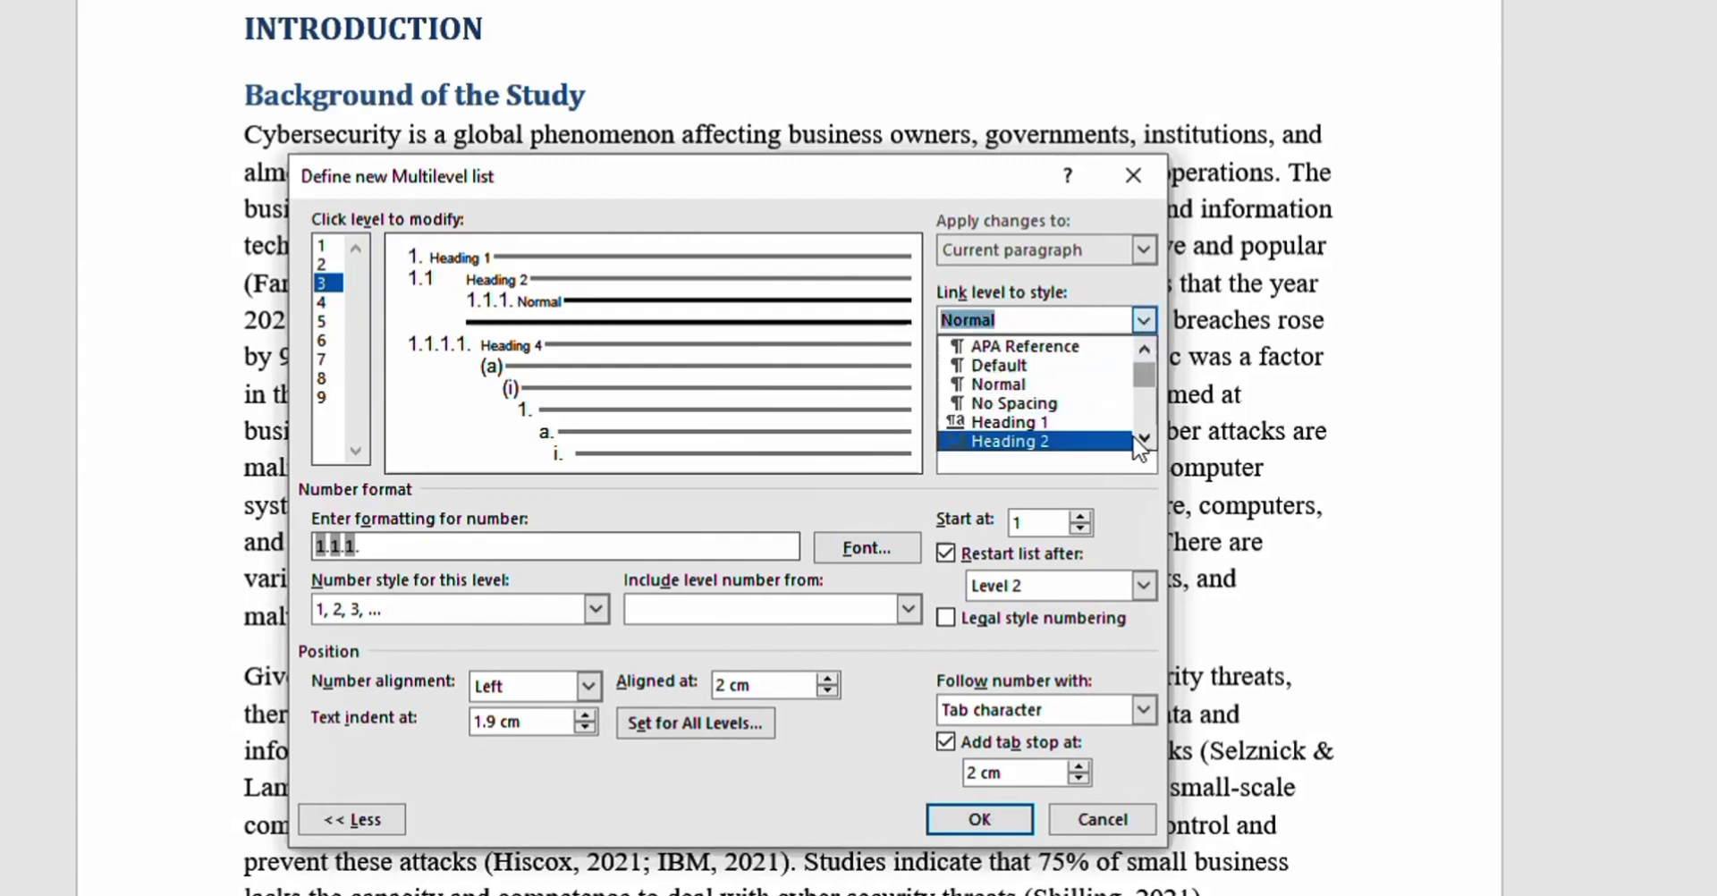
{"action": "scroll", "coordinate": [1074, 429], "scroll_direction": "down", "scroll_amount": 2}
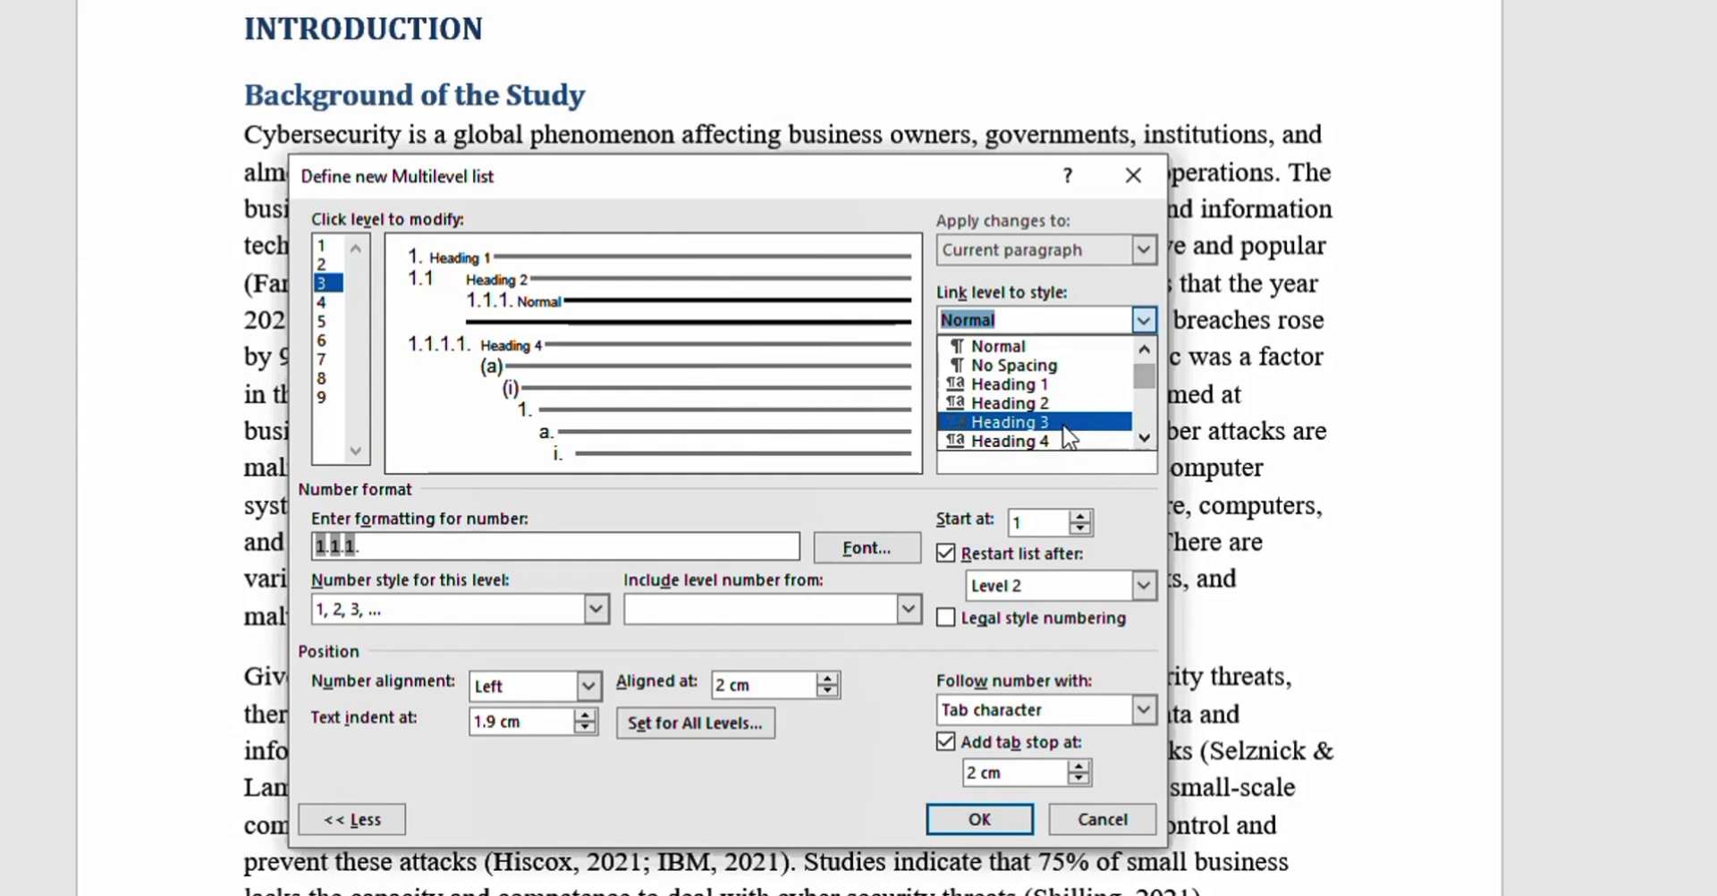
{"action": "left_click", "coordinate": [1064, 424]}
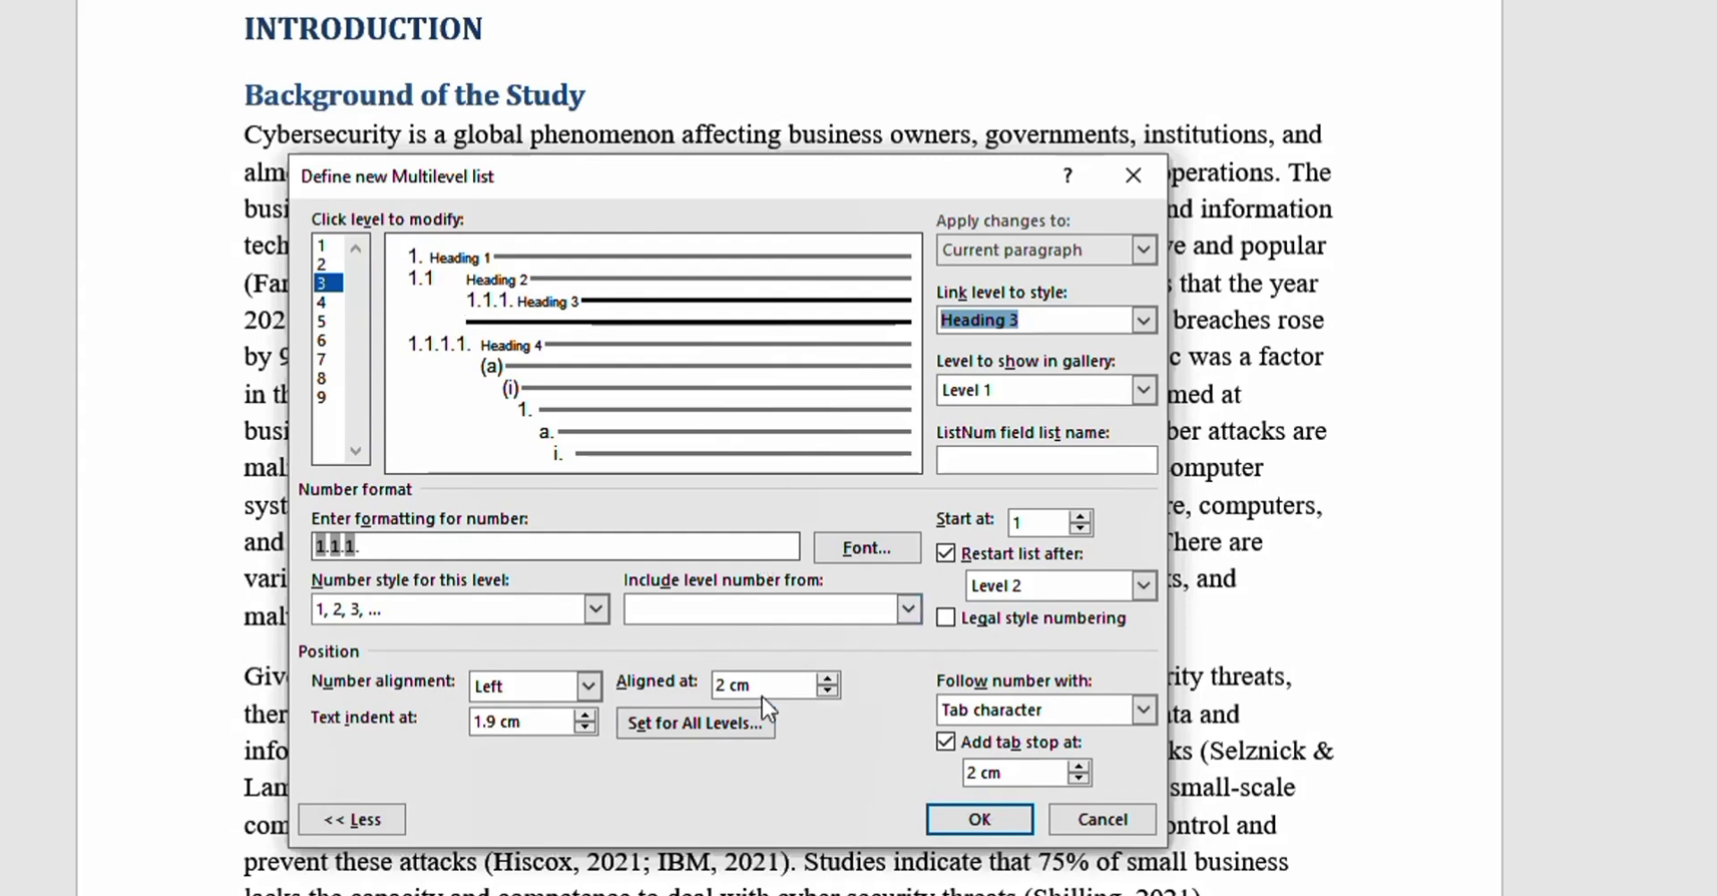
{"action": "left_click_drag", "start_coordinate": [764, 685], "coordinate": [716, 688]}
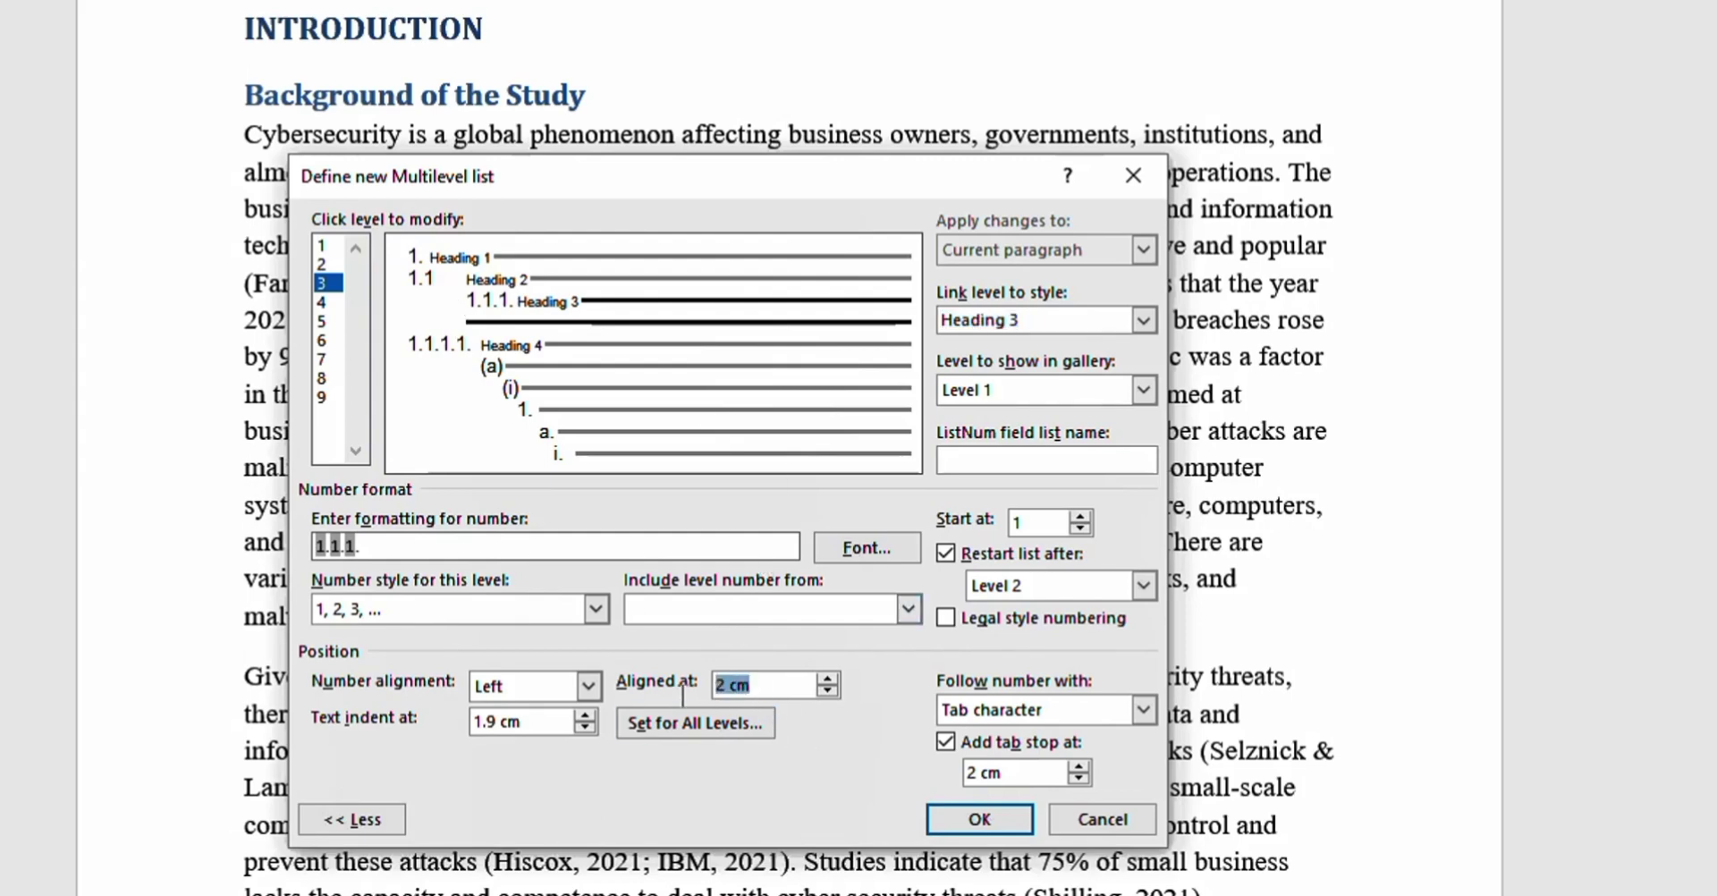
{"action": "type", "text": "0"}
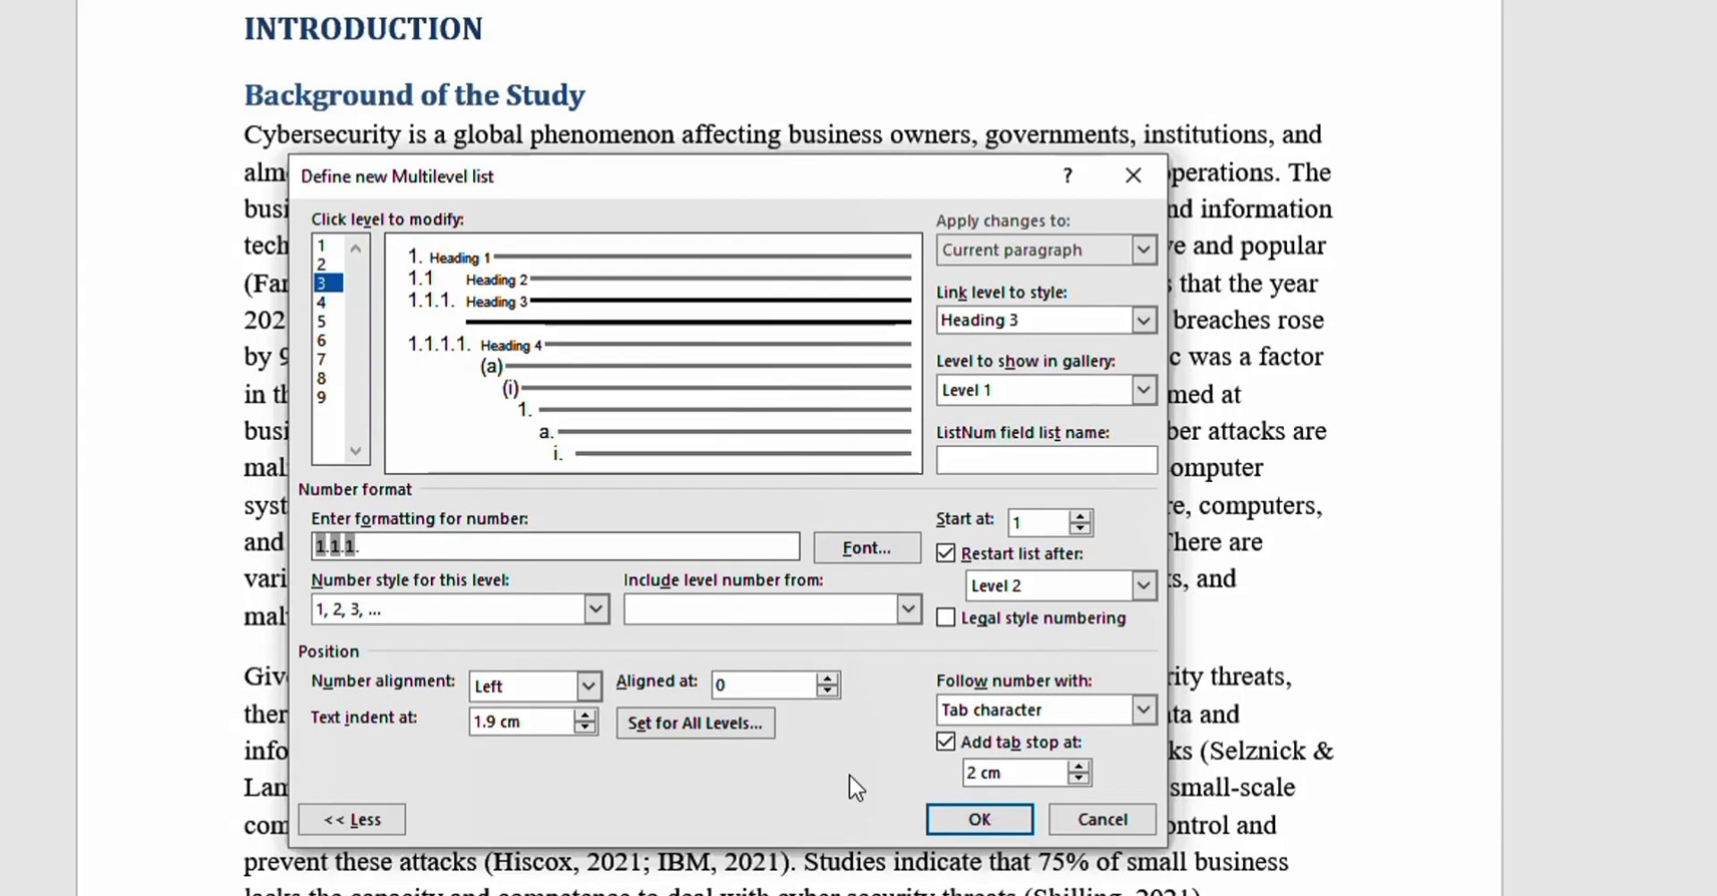
{"action": "left_click", "coordinate": [981, 819]}
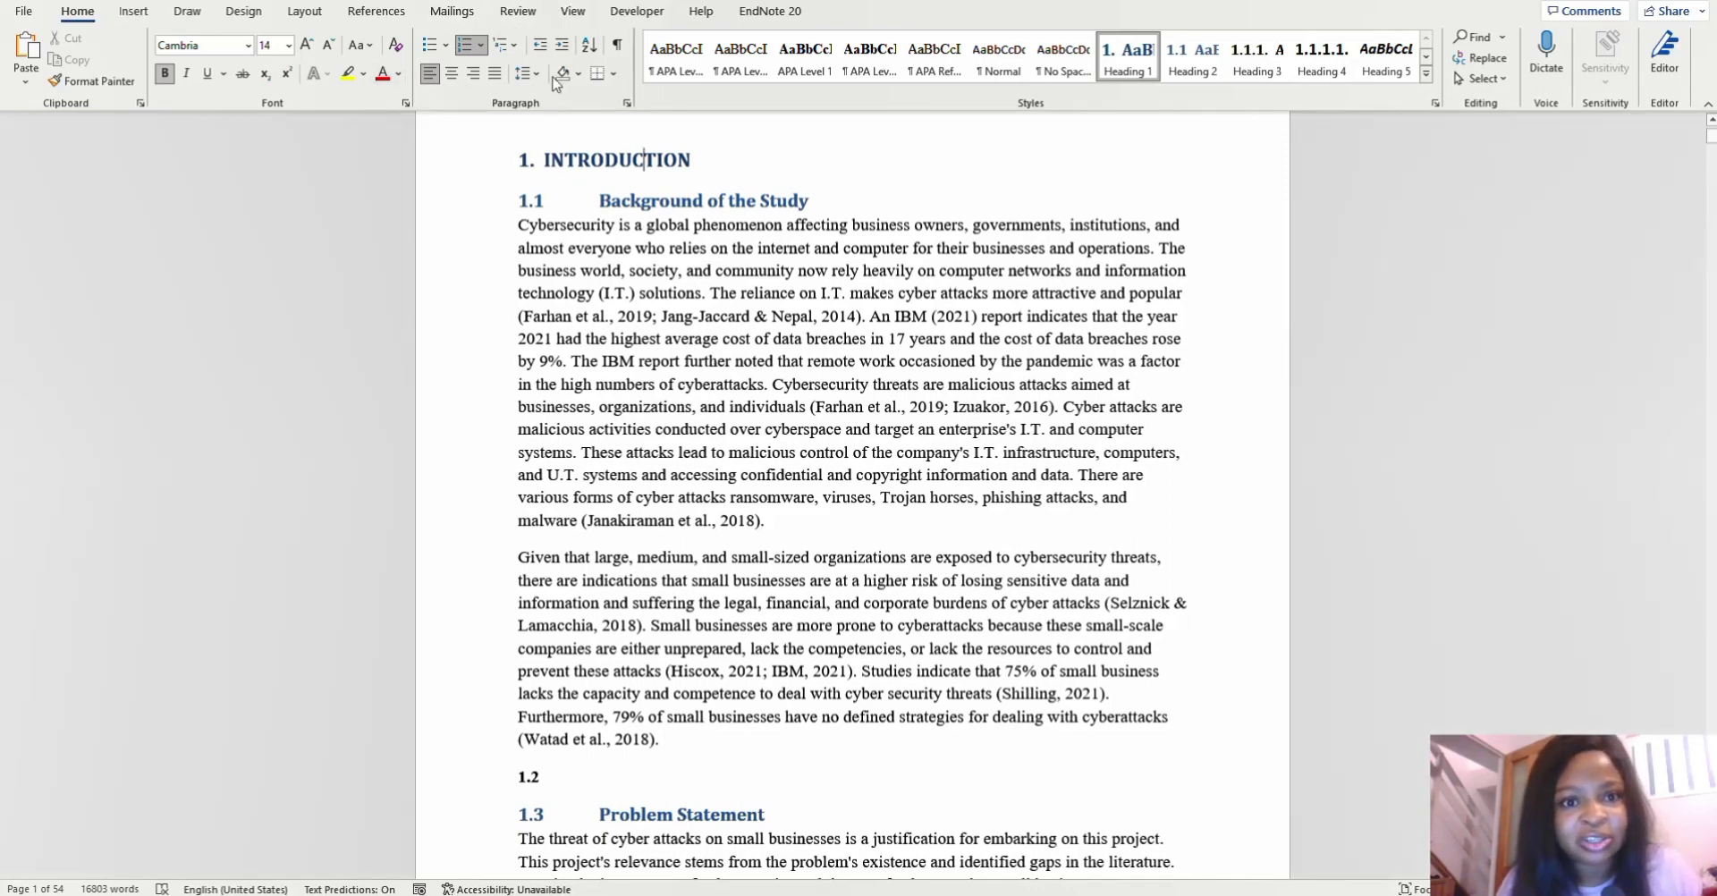
Show the Navigation Pane and delete the empty numbered heading 1.2 above Problem Statement.
{"action": "left_click", "coordinate": [572, 13]}
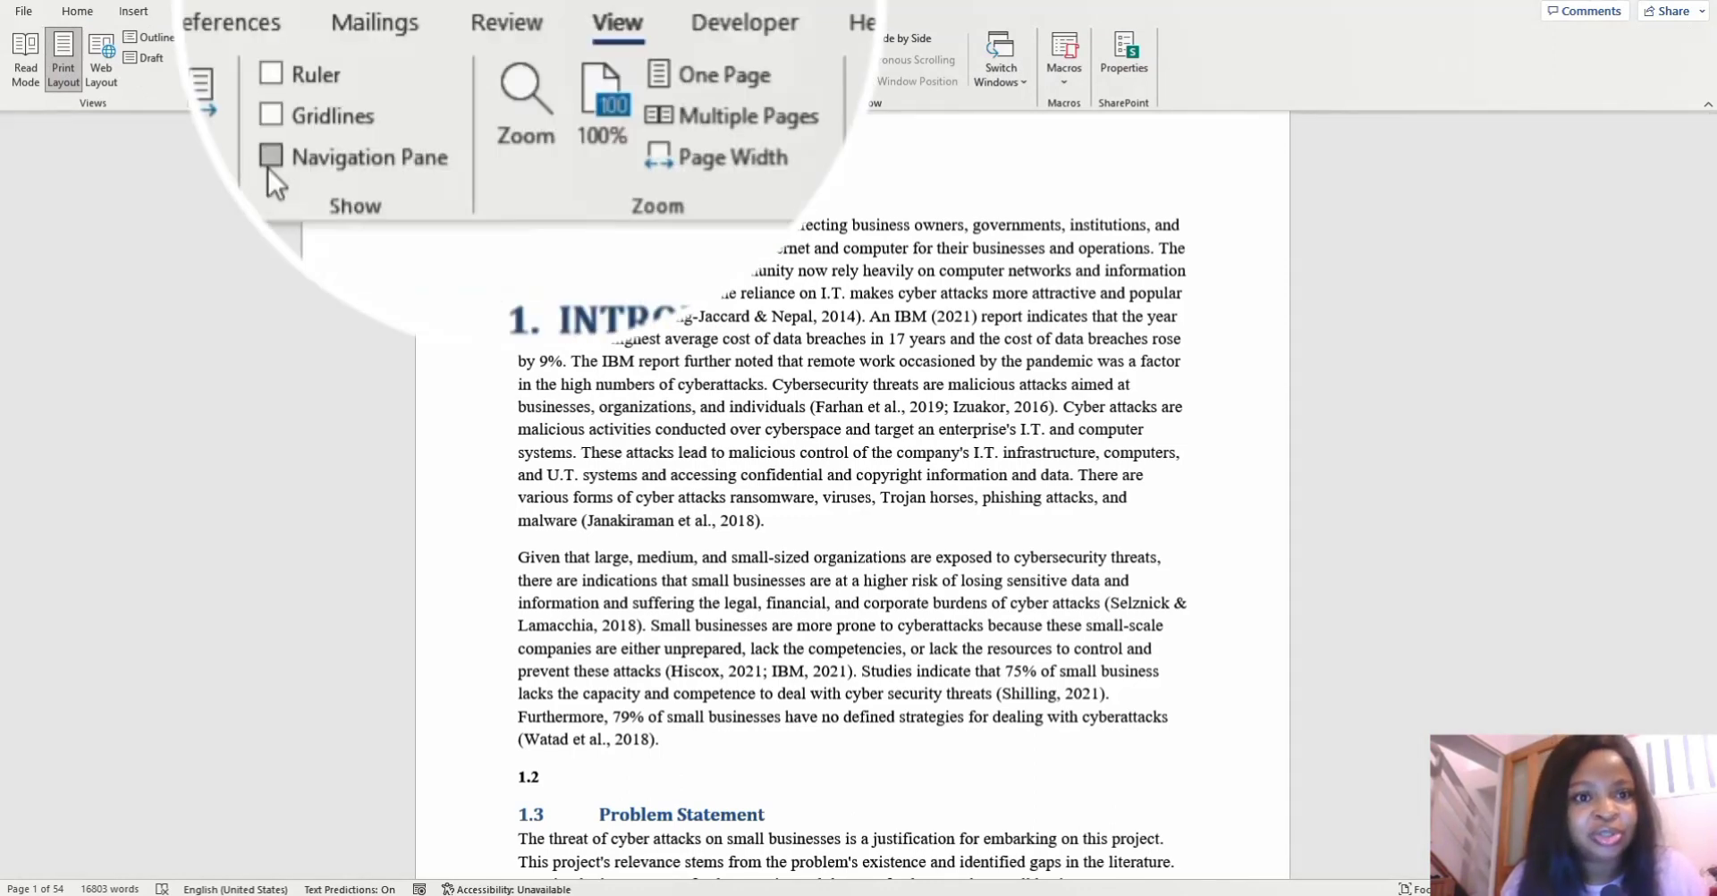
{"action": "left_click", "coordinate": [401, 79]}
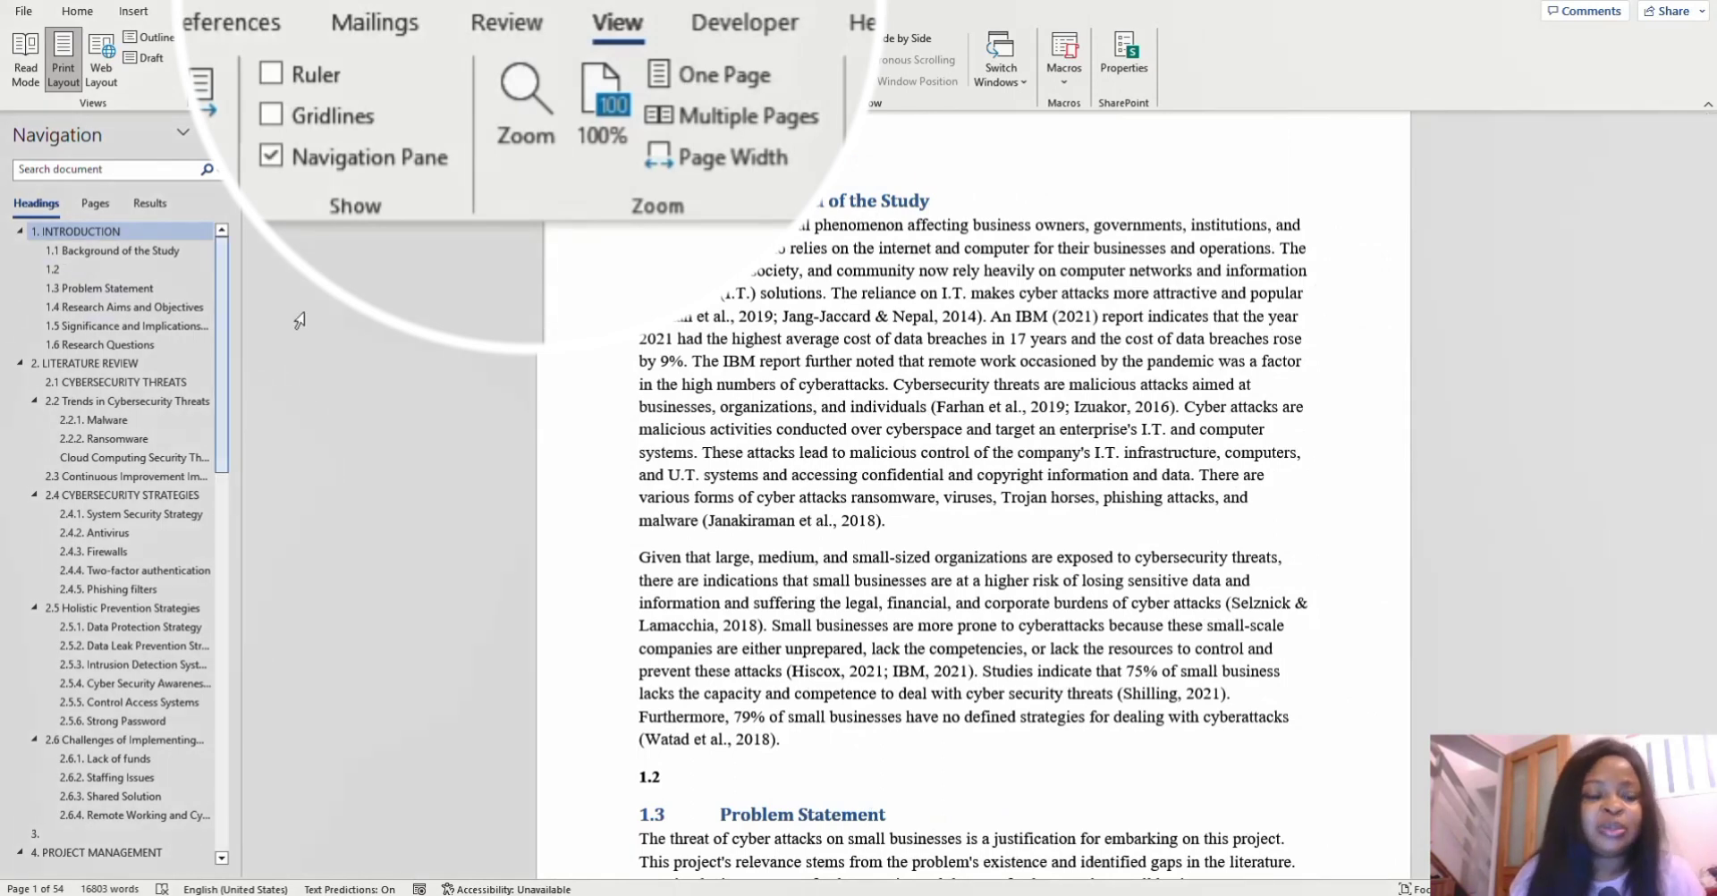
{"action": "left_click", "coordinate": [69, 271]}
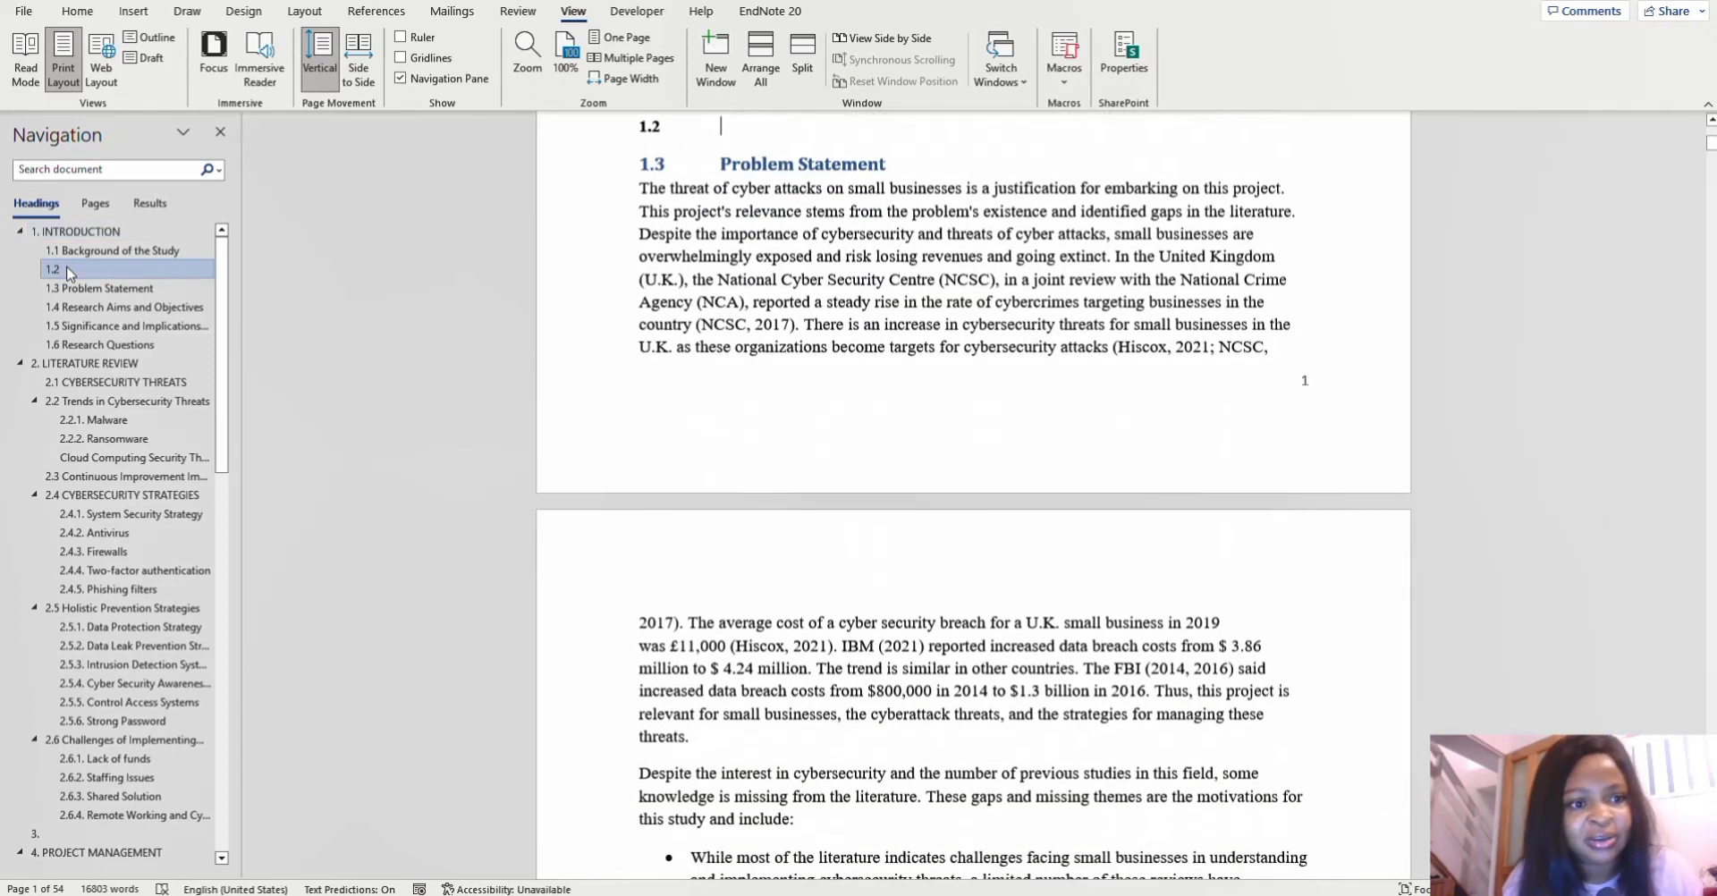
{"action": "left_click", "coordinate": [729, 128]}
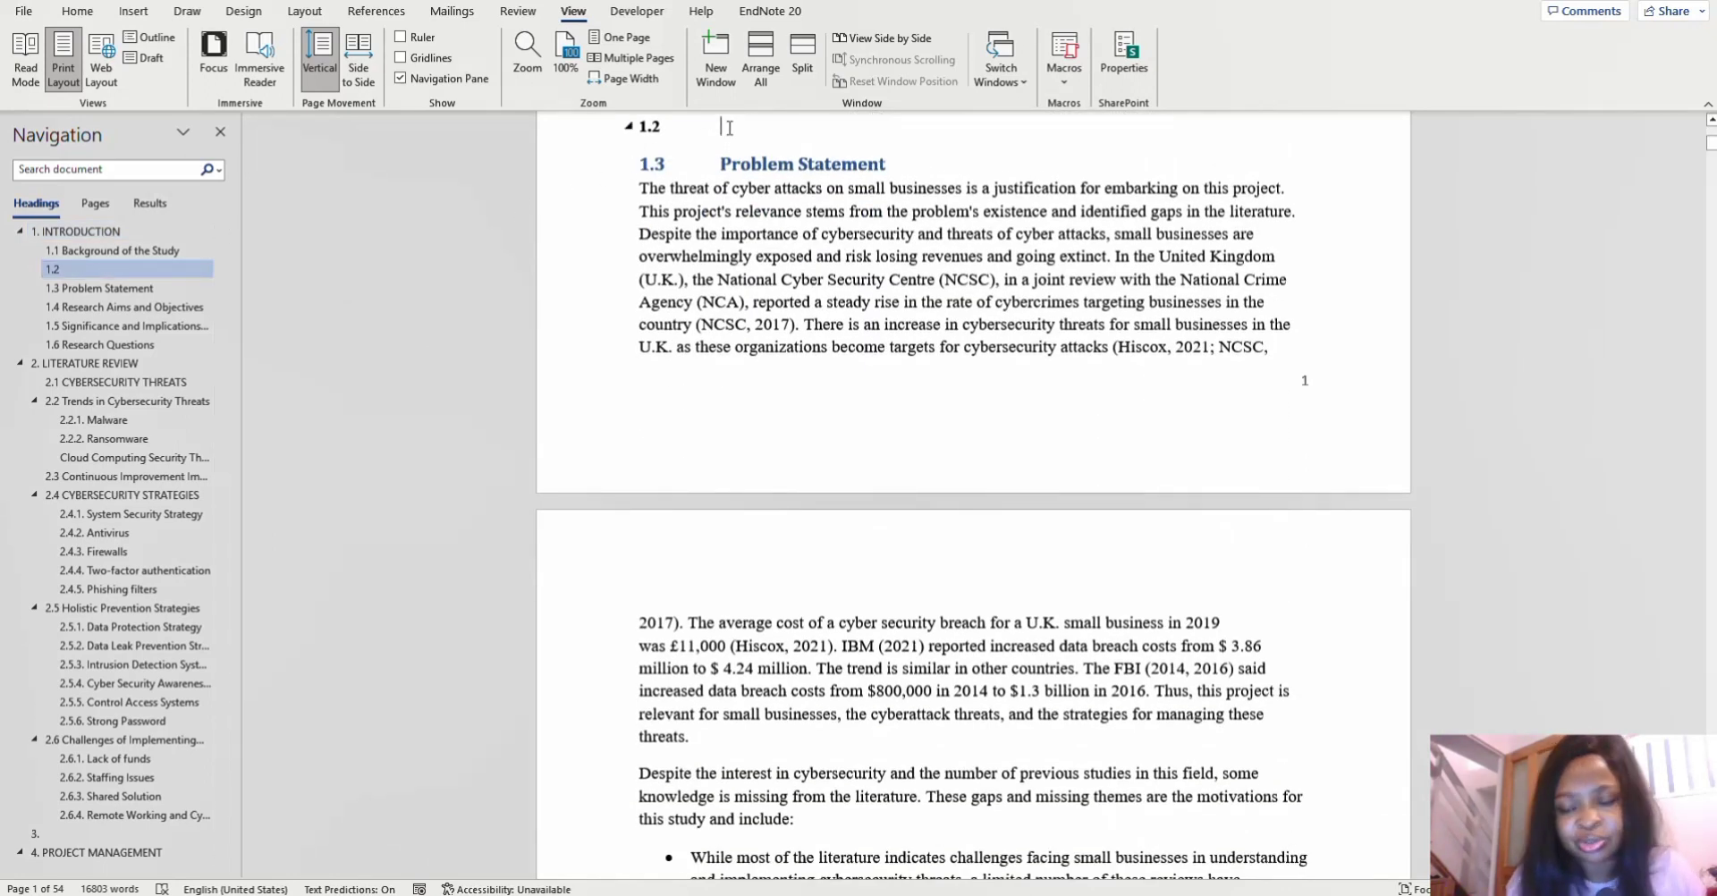
{"action": "key", "text": "BackSpace"}
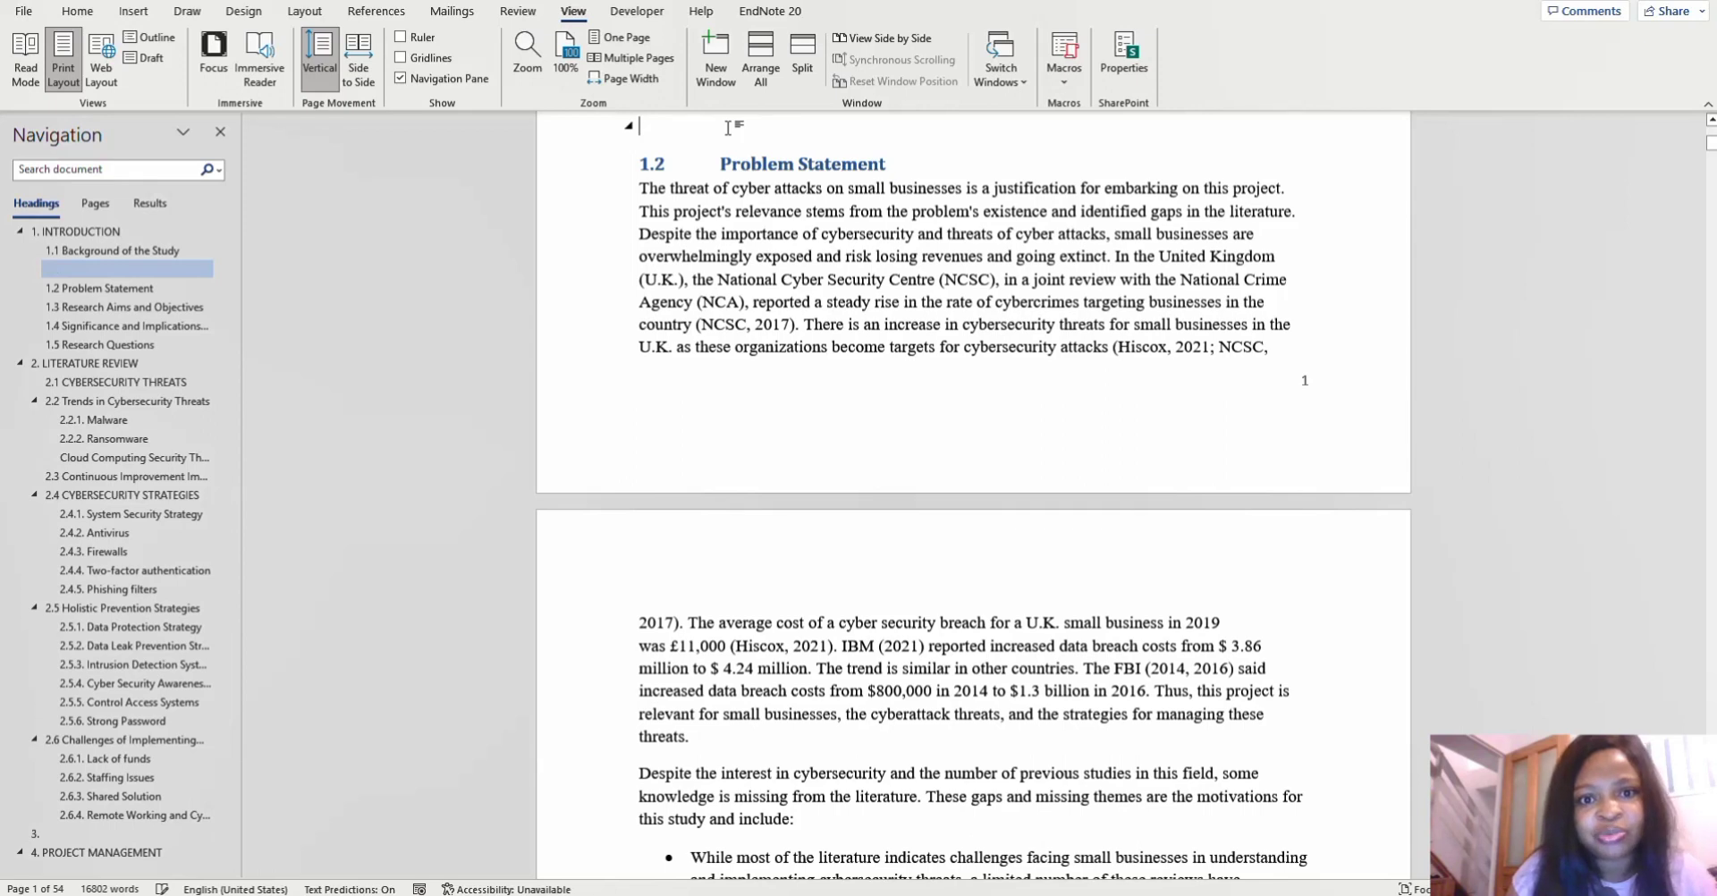
{"action": "key", "text": "BackSpace"}
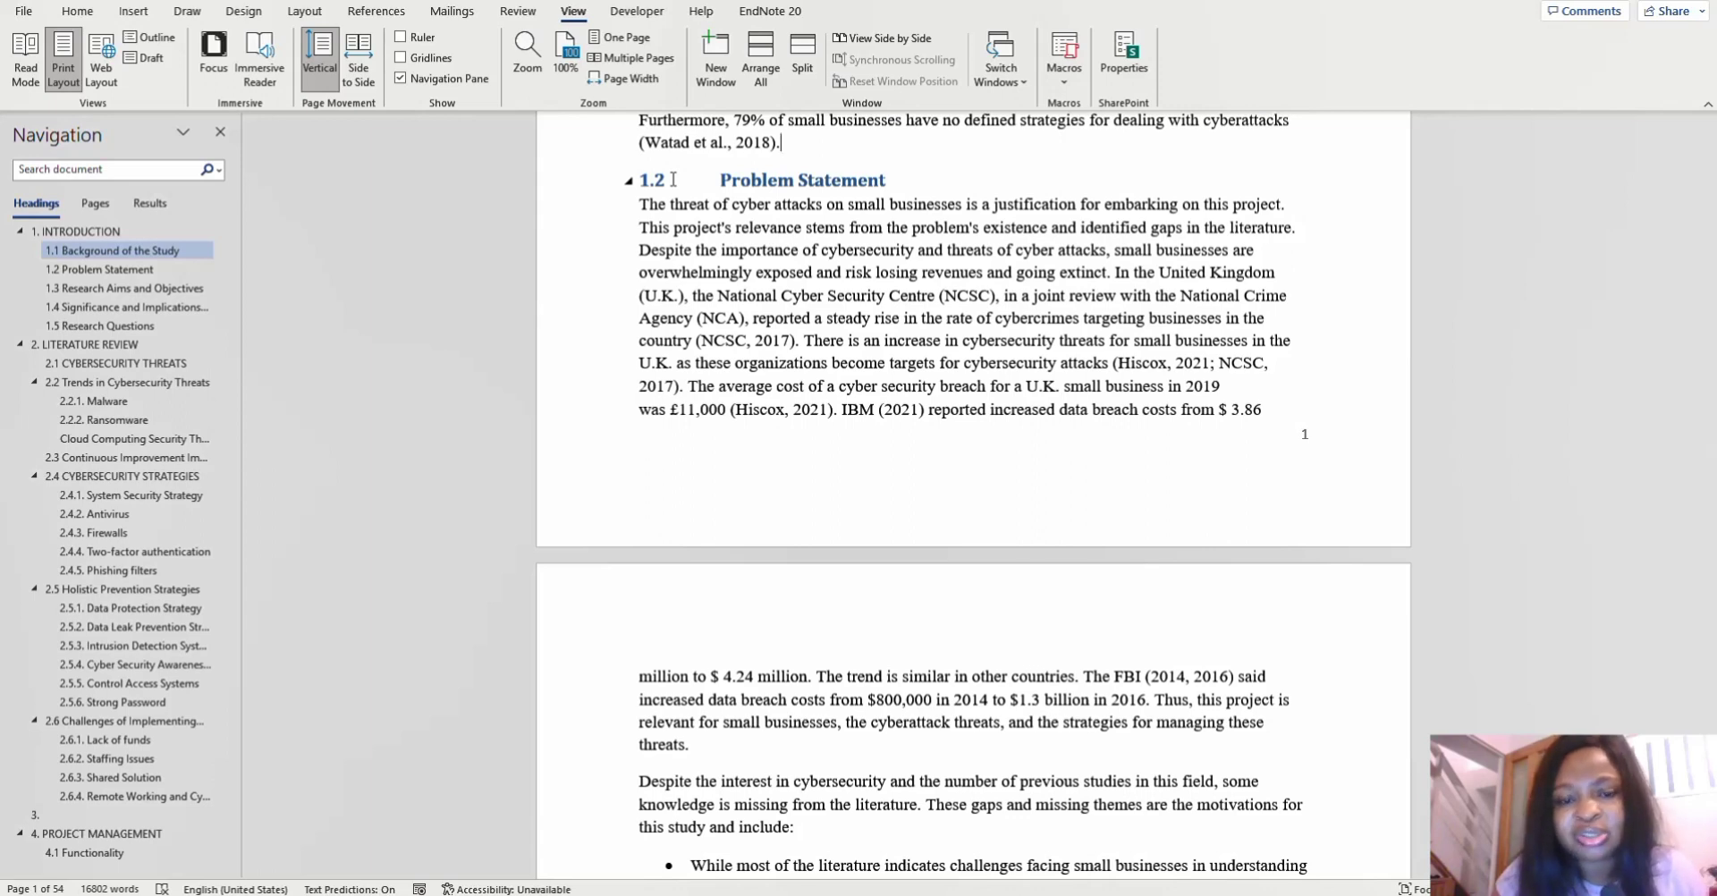
Add a new line reading AIM above the Problem Statement heading and apply the Heading 3 style to it.
{"action": "key", "text": "Return"}
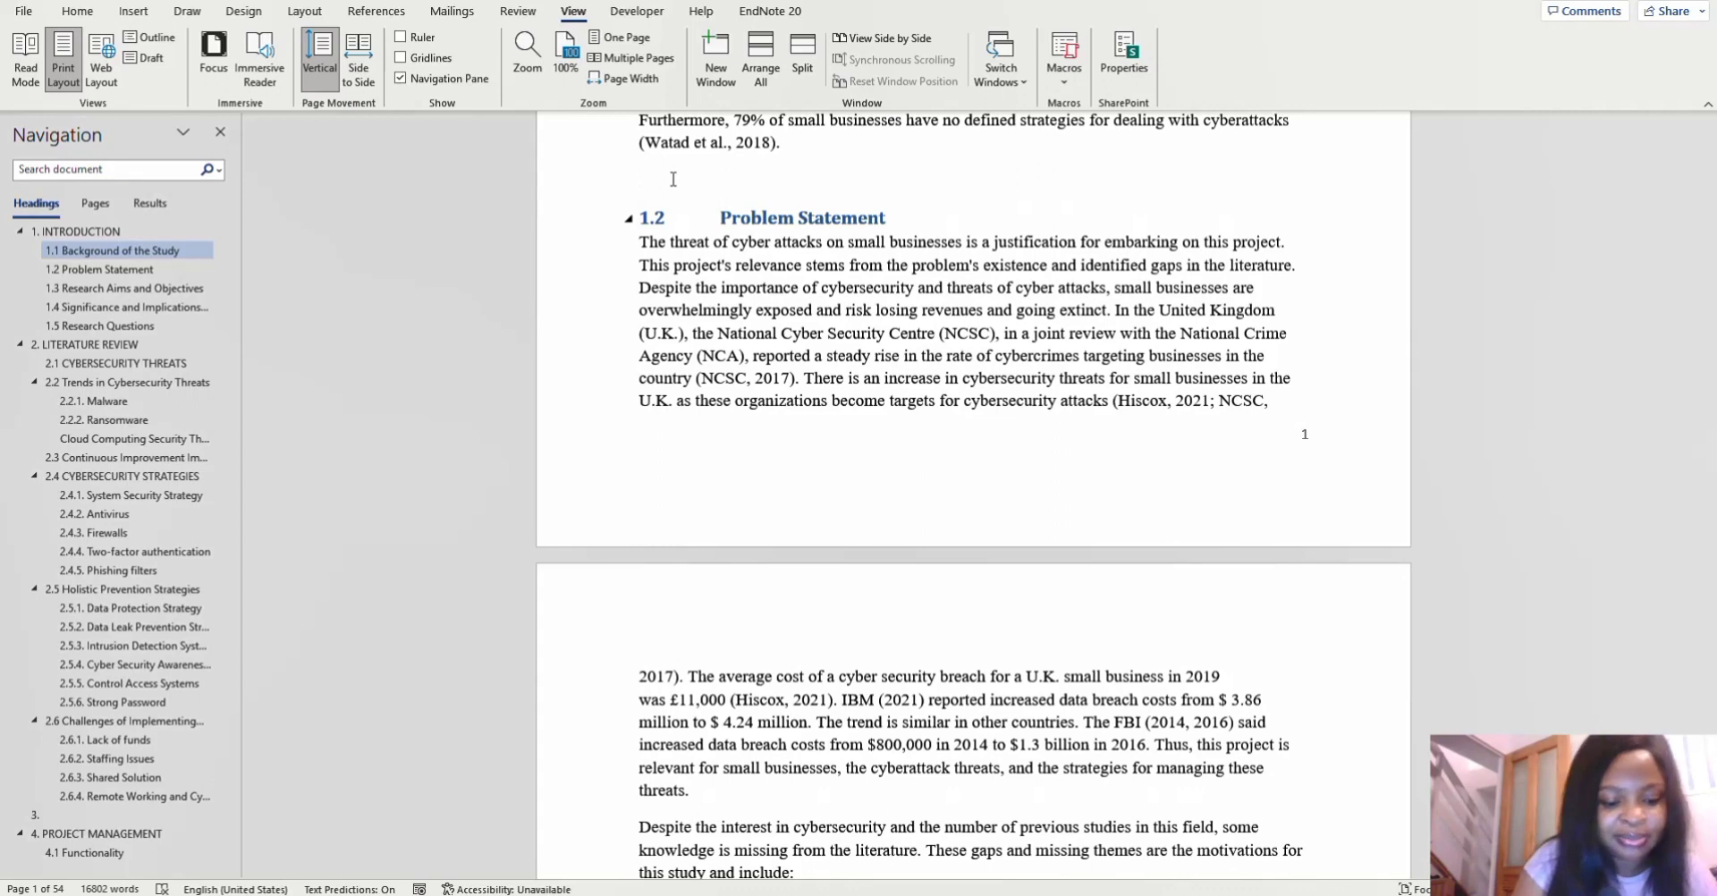
{"action": "type", "text": "AIM"}
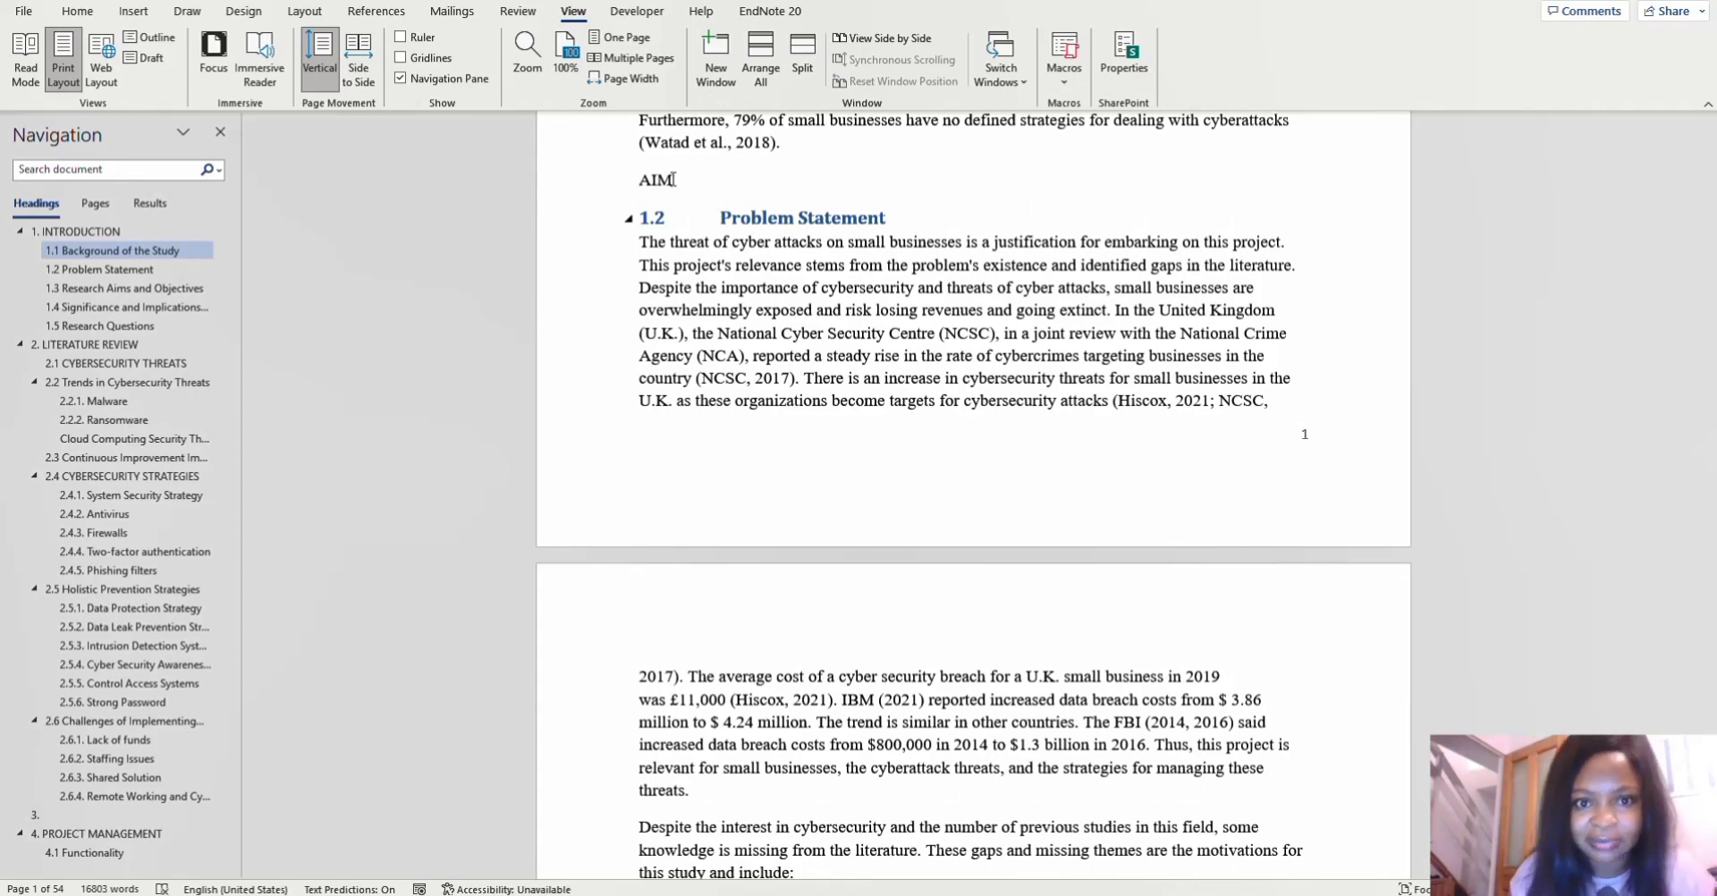
{"action": "left_click", "coordinate": [77, 13]}
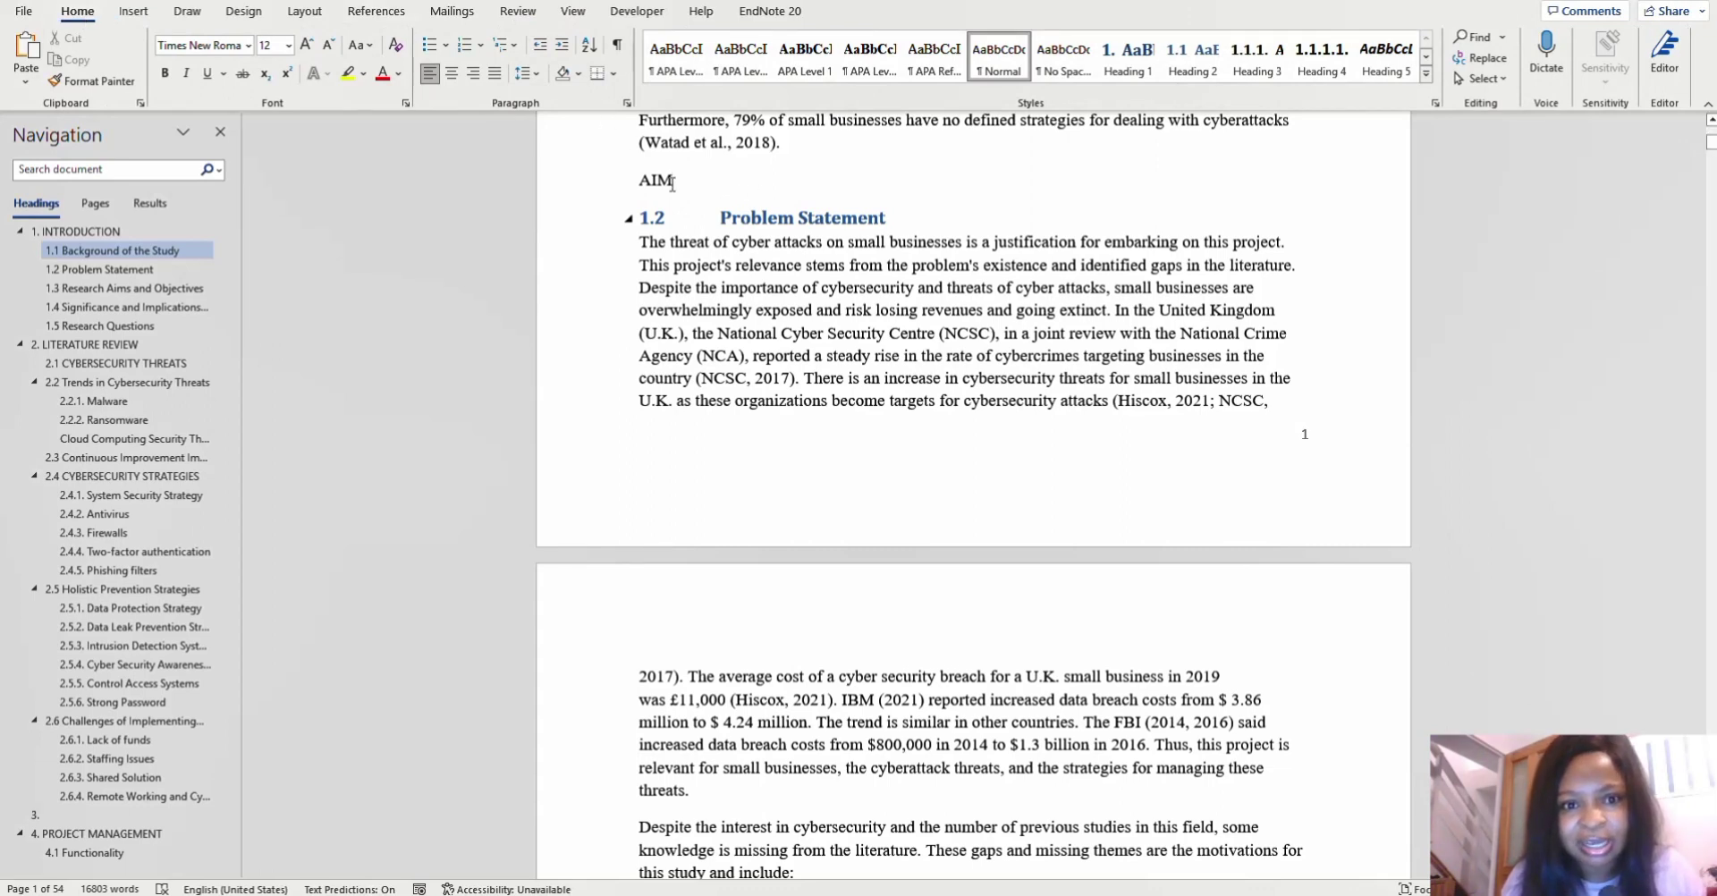
{"action": "left_click_drag", "start_coordinate": [671, 184], "coordinate": [629, 183]}
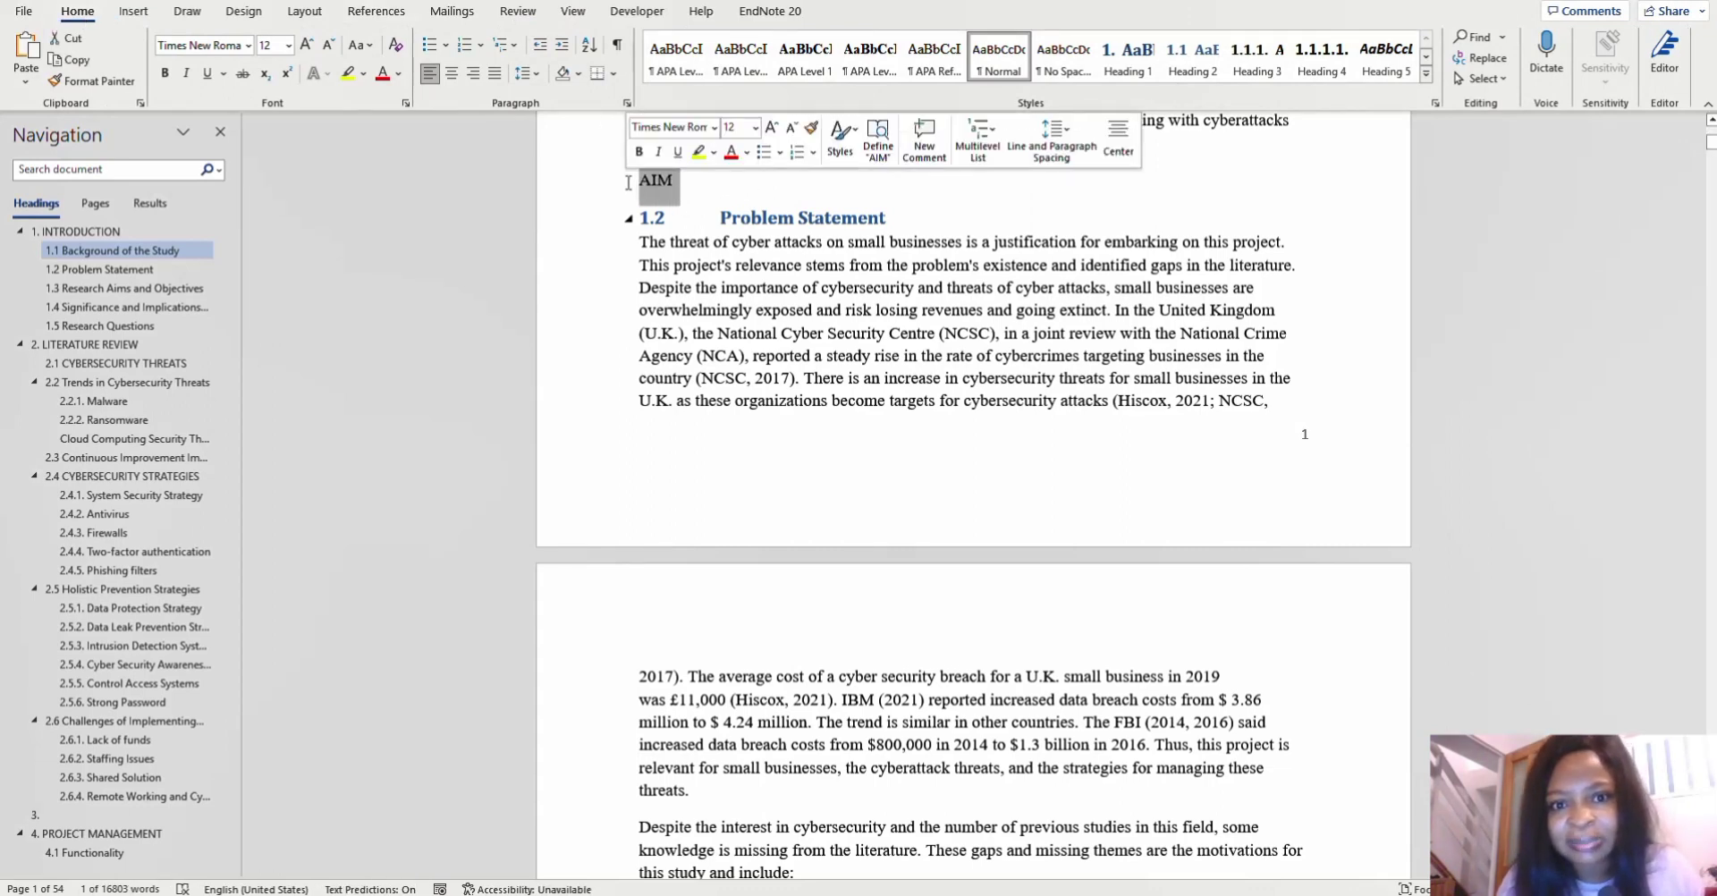
{"action": "left_click", "coordinate": [1251, 79]}
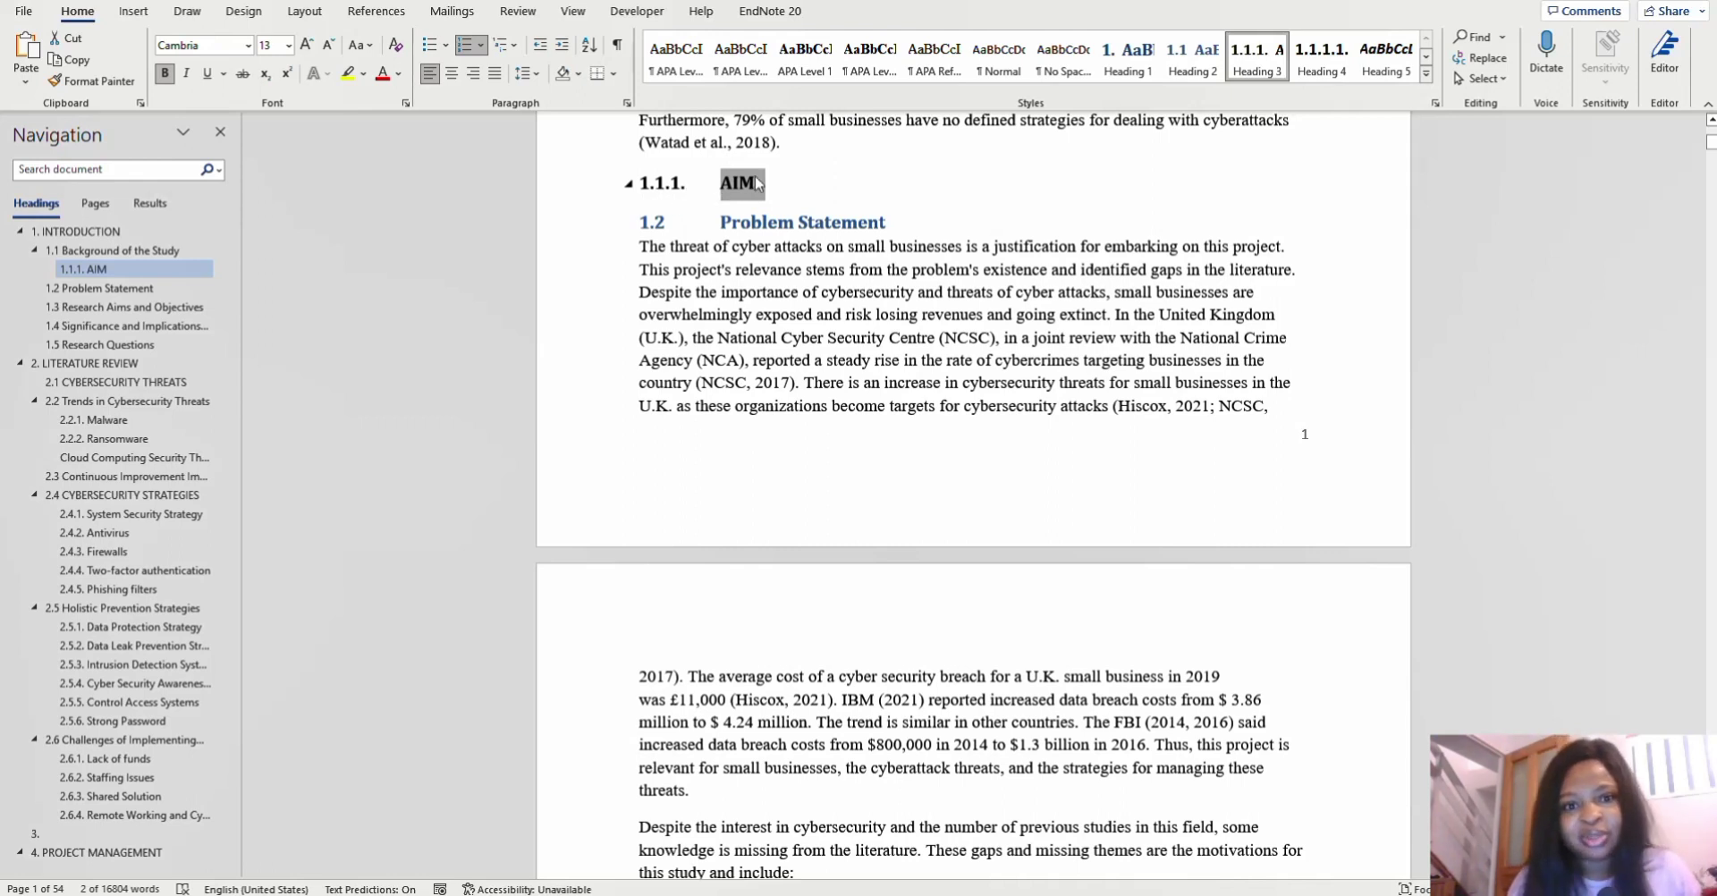
Change the AIM heading to Heading 2, try Heading 1 on it, and return it to Heading 2.
{"action": "left_click", "coordinate": [1198, 63]}
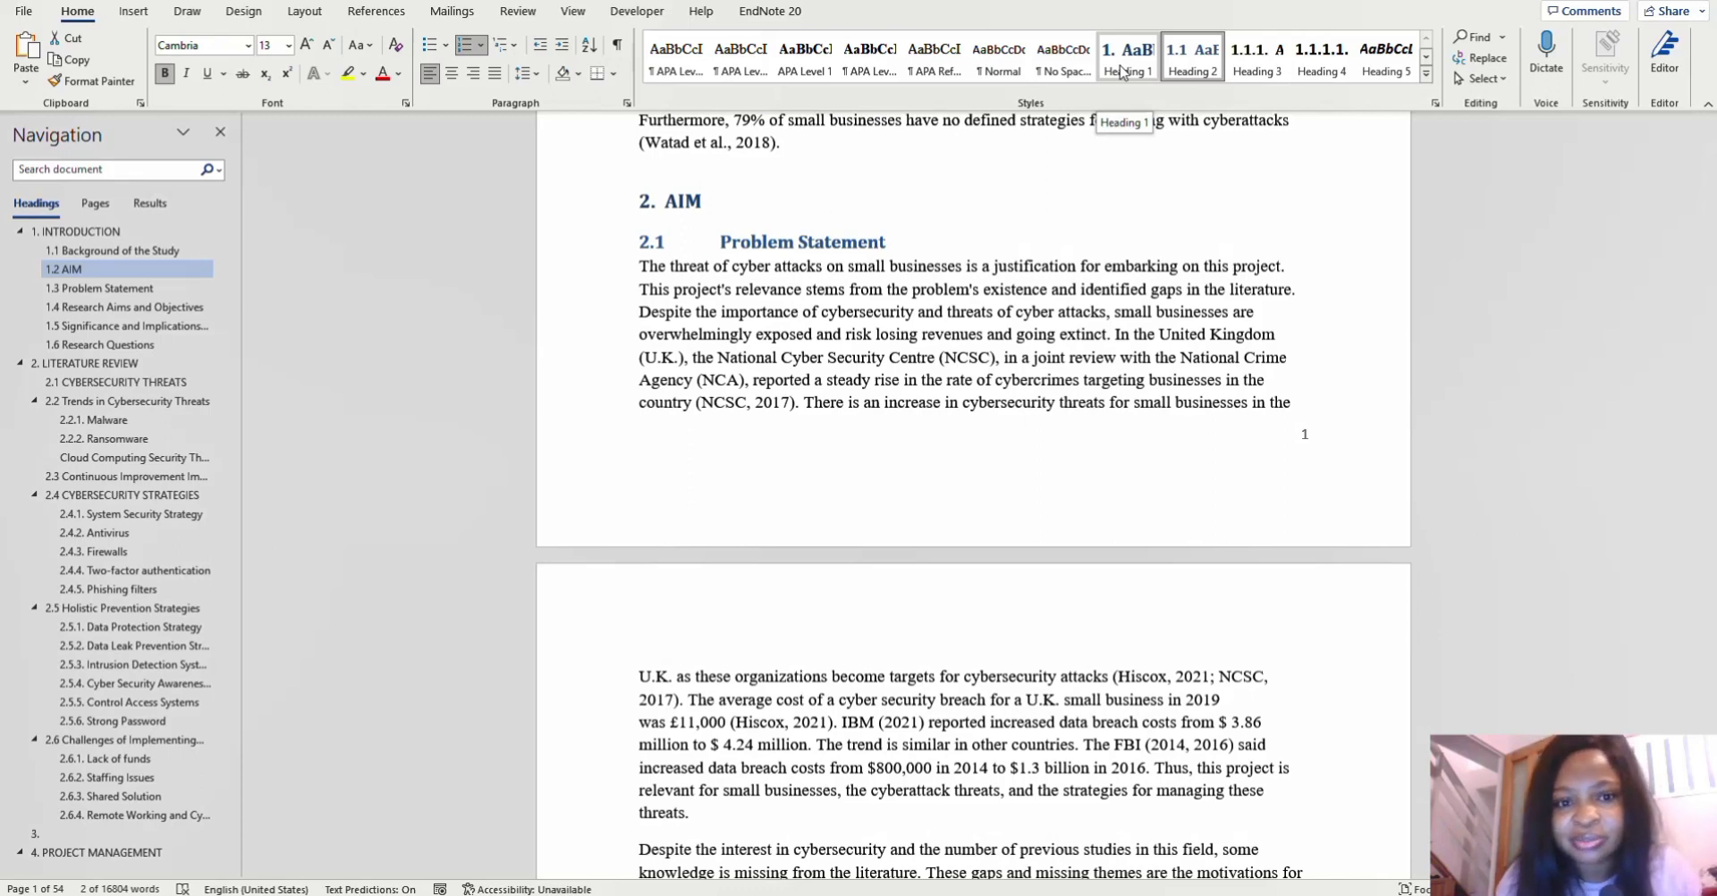
{"action": "left_click", "coordinate": [1122, 71]}
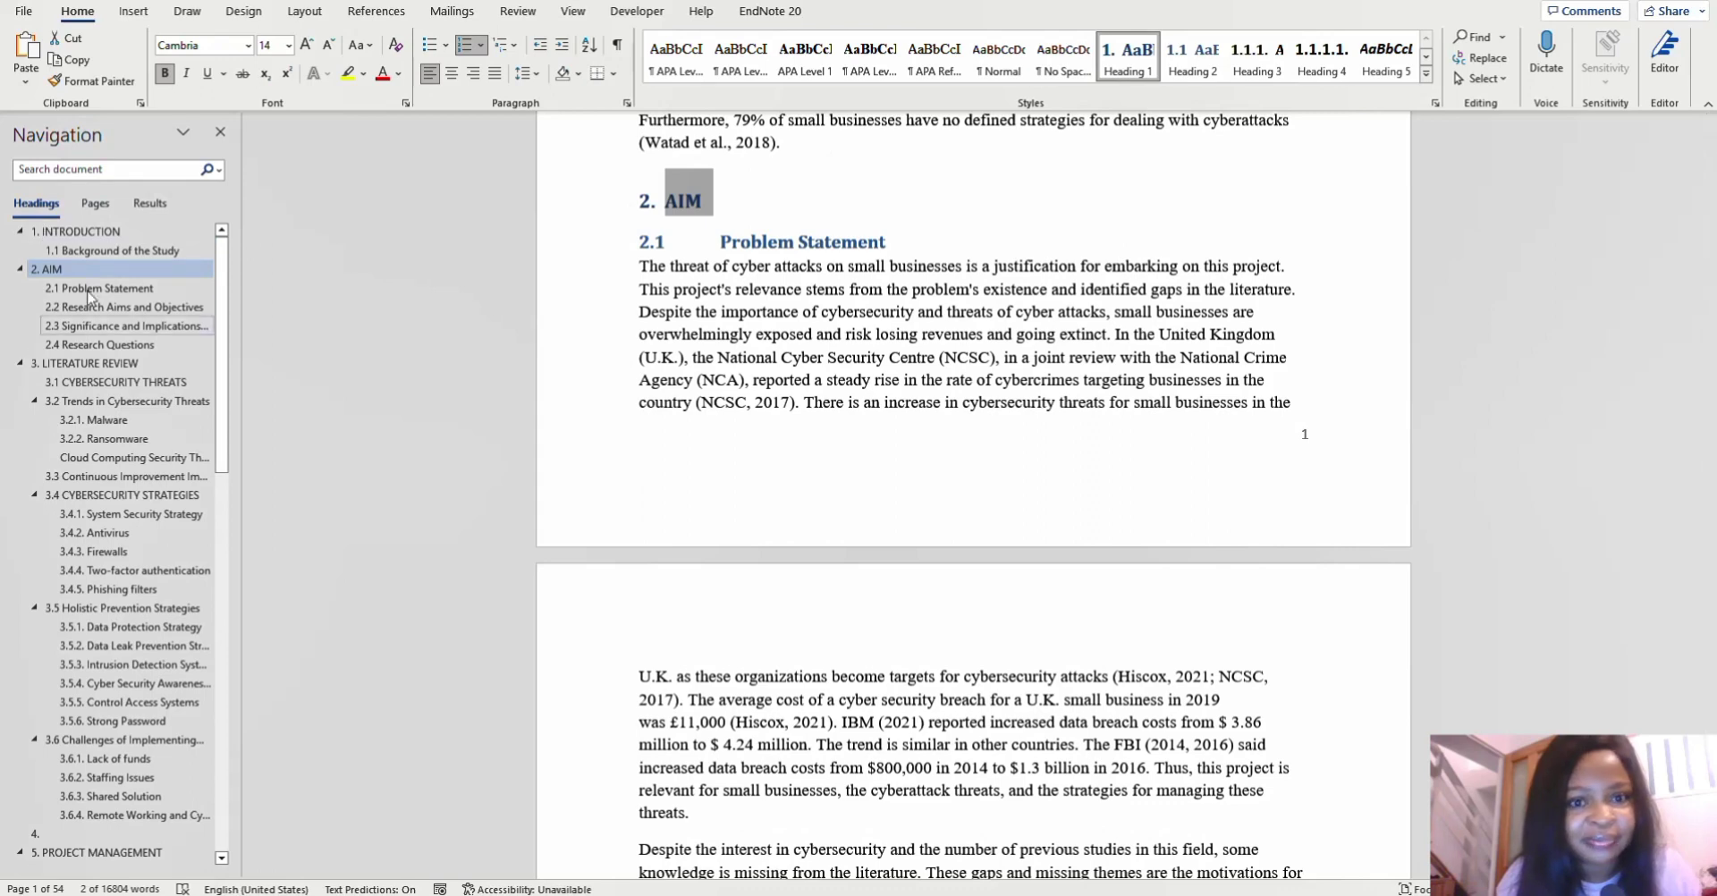
{"action": "left_click", "coordinate": [1193, 59]}
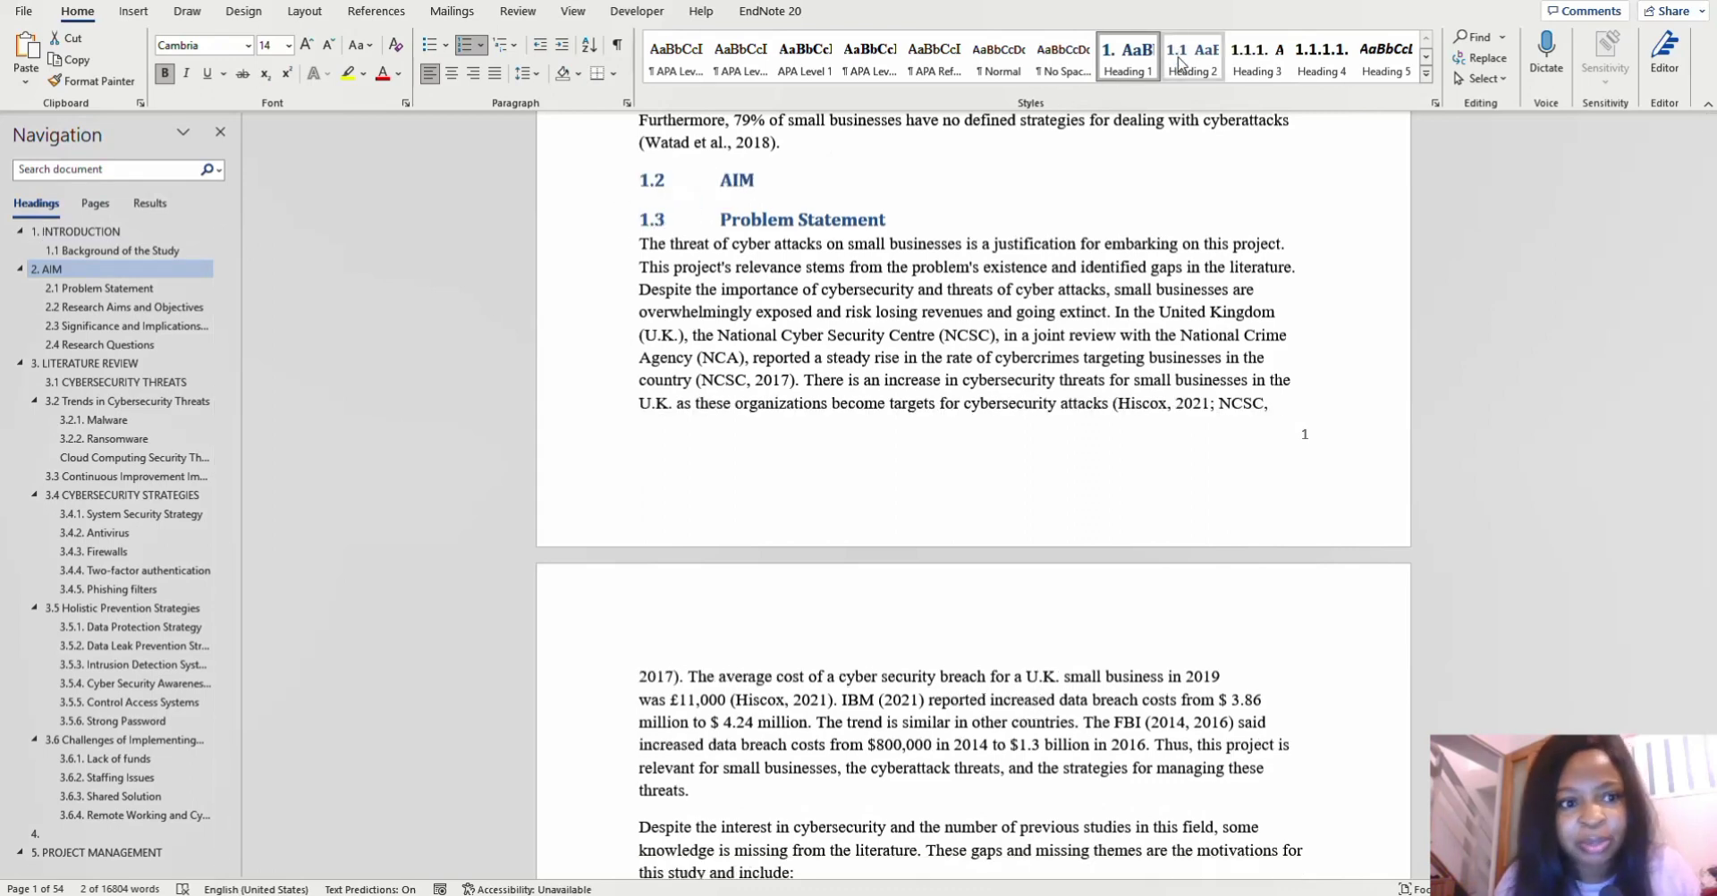